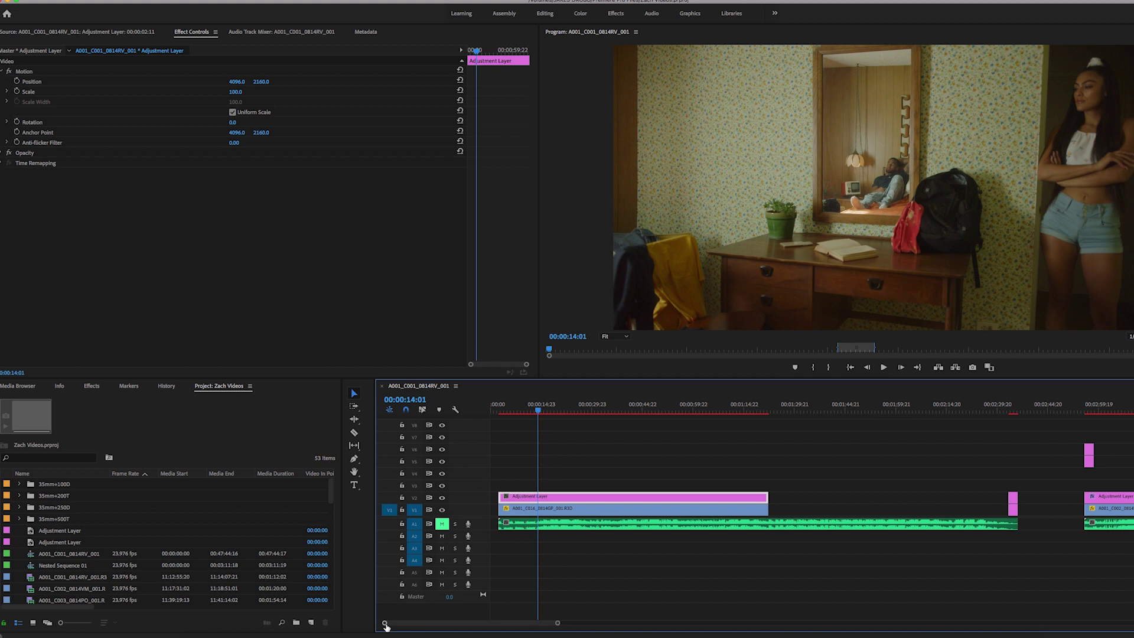
Step: Zoom the timeline out to the full sequence, then back in until the single clip fills it
key(minus)
key(minus)
key(minus)
key(minus)
key(minus)
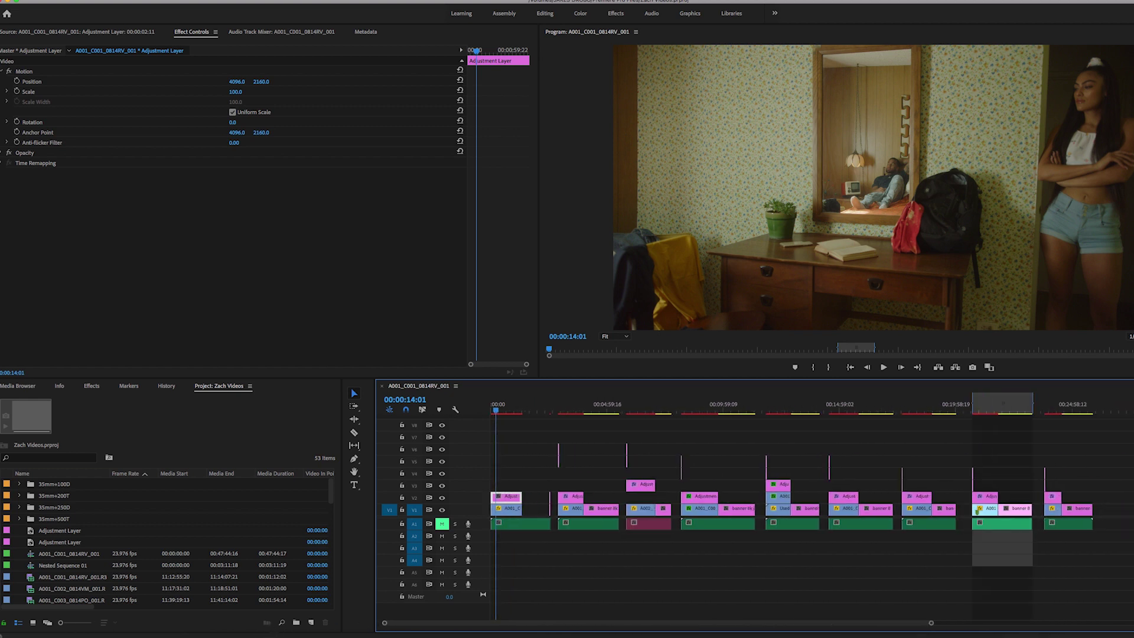
key(equal)
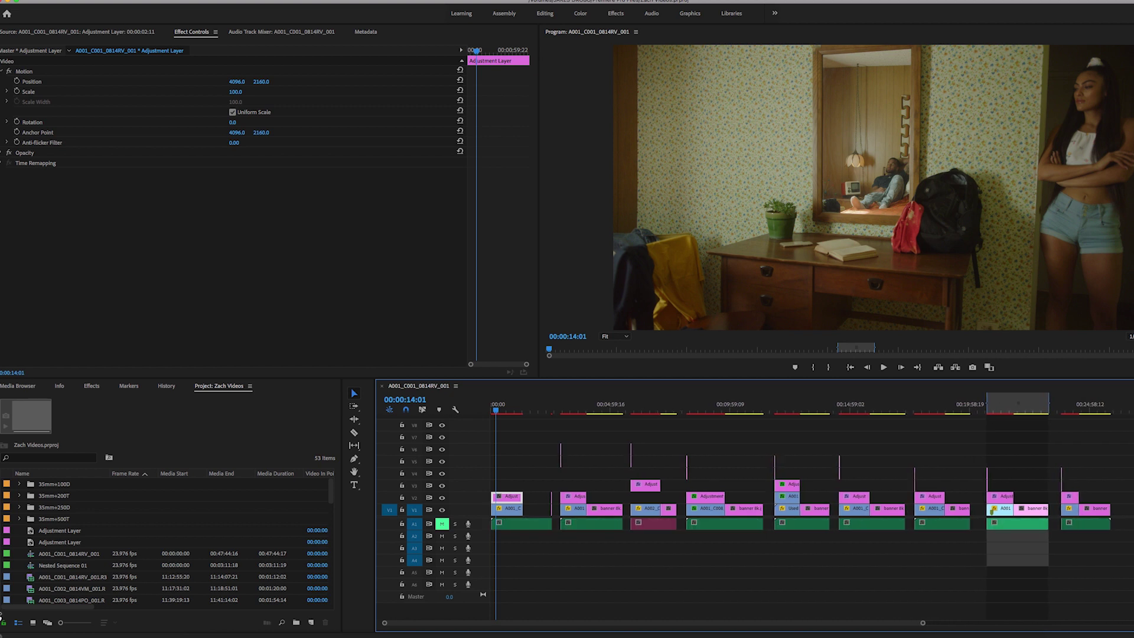
key(equal)
key(equal)
key(equal)
key(equal)
key(equal)
key(equal)
key(equal)
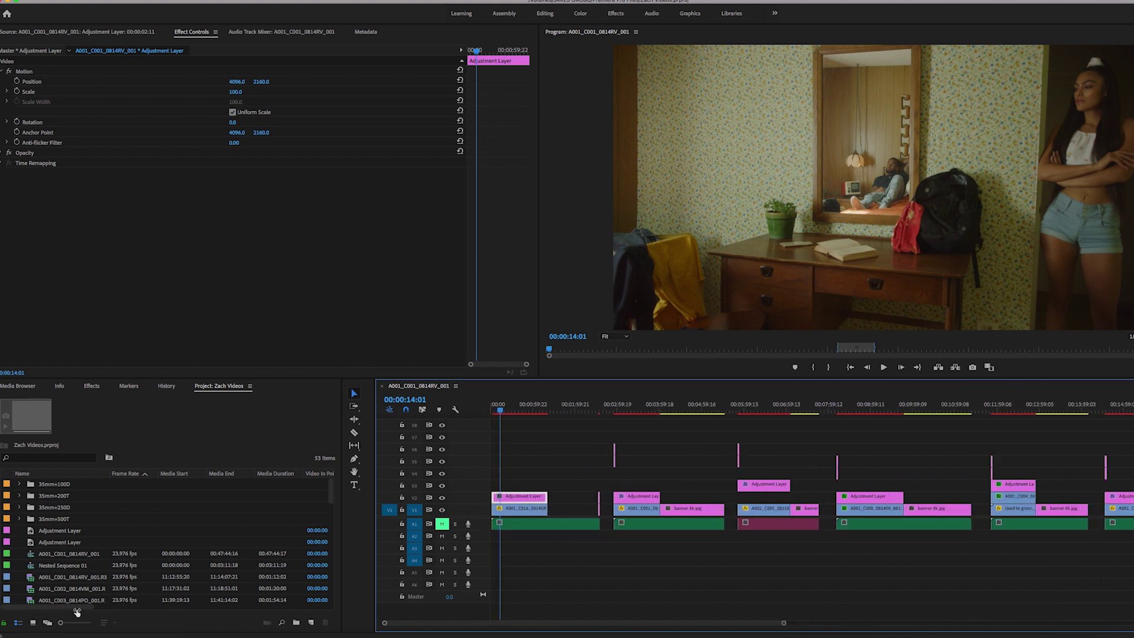
key(equal)
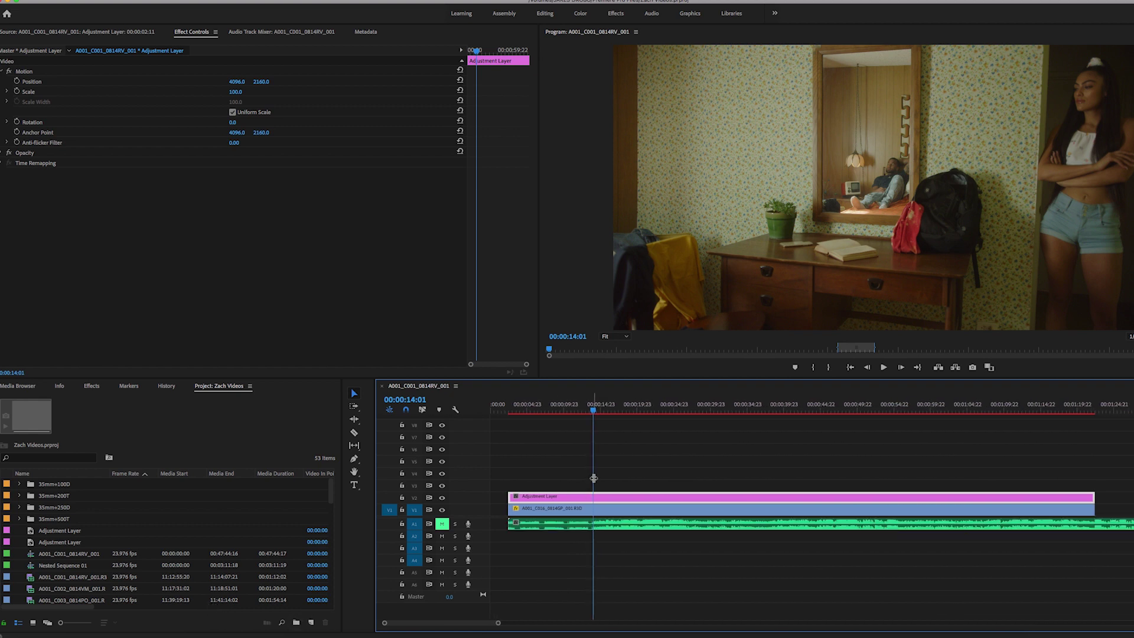
click(619, 480)
click(613, 499)
click(92, 387)
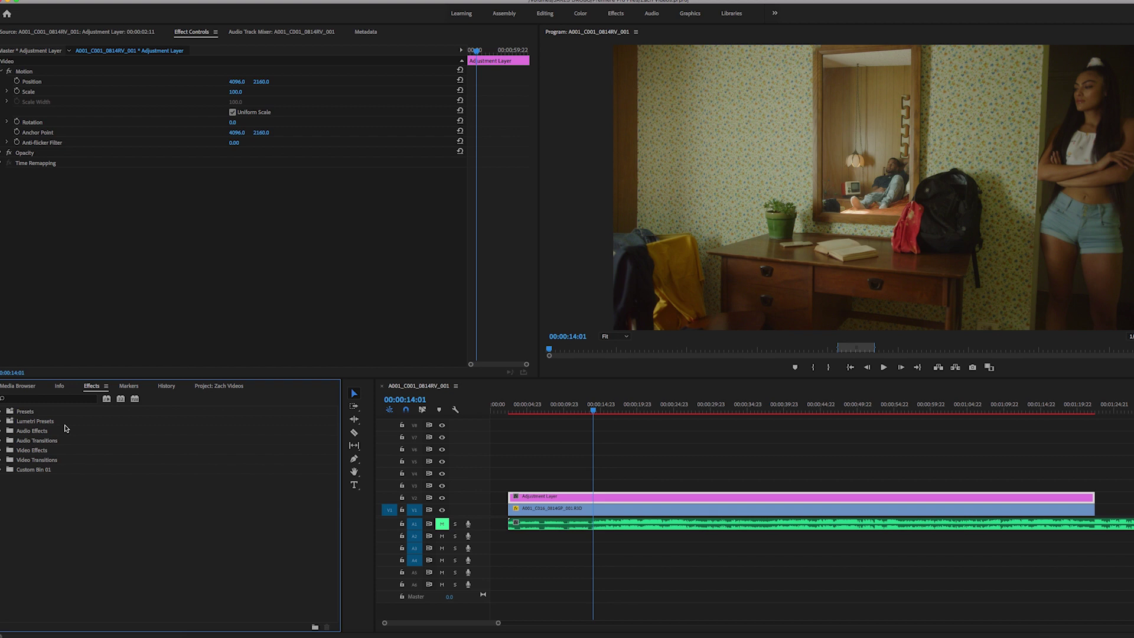
click(543, 488)
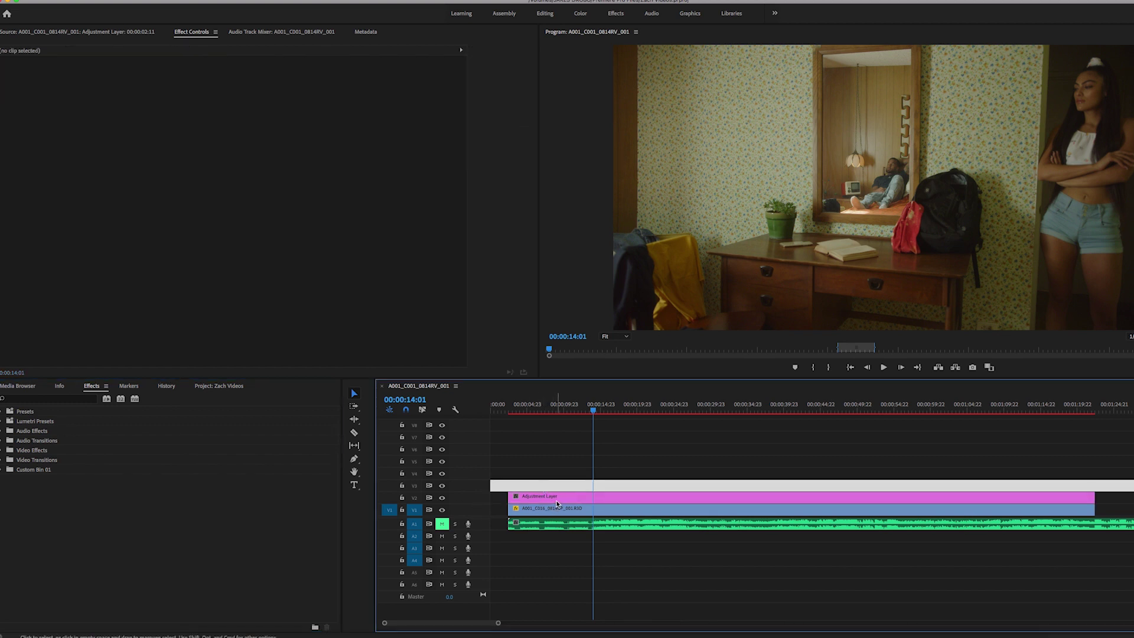
click(556, 499)
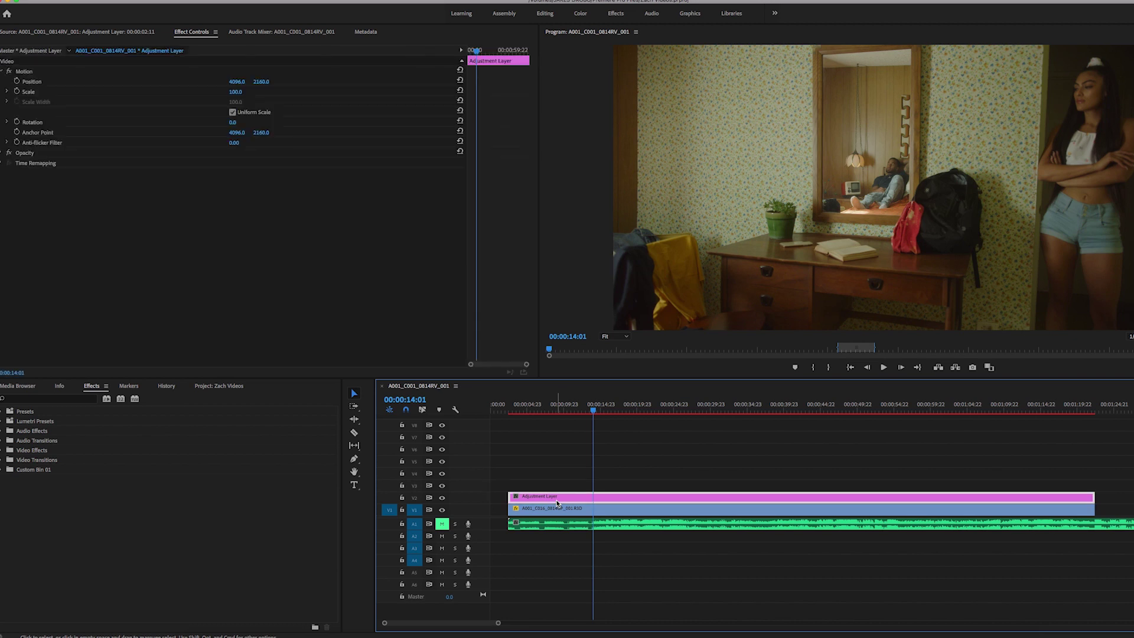
click(38, 399)
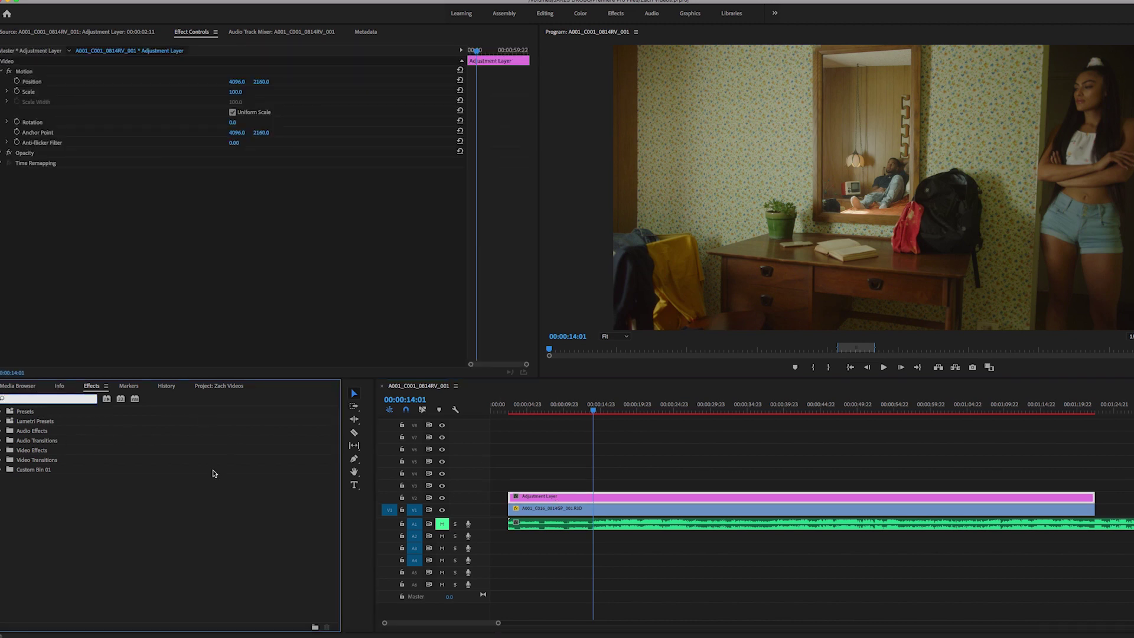
click(19, 386)
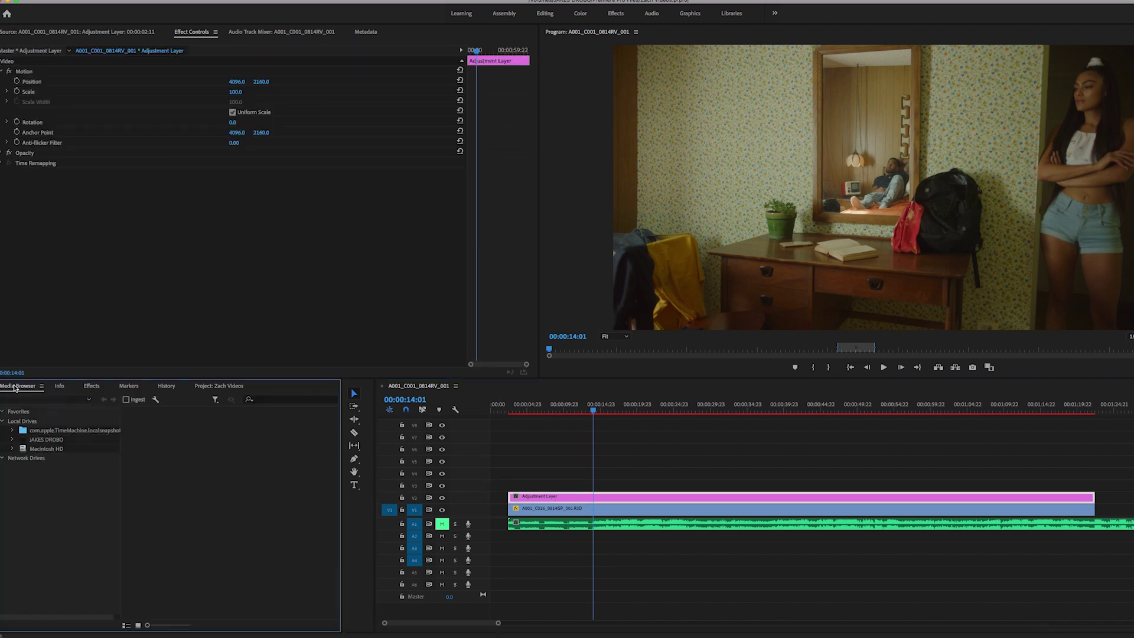
click(234, 387)
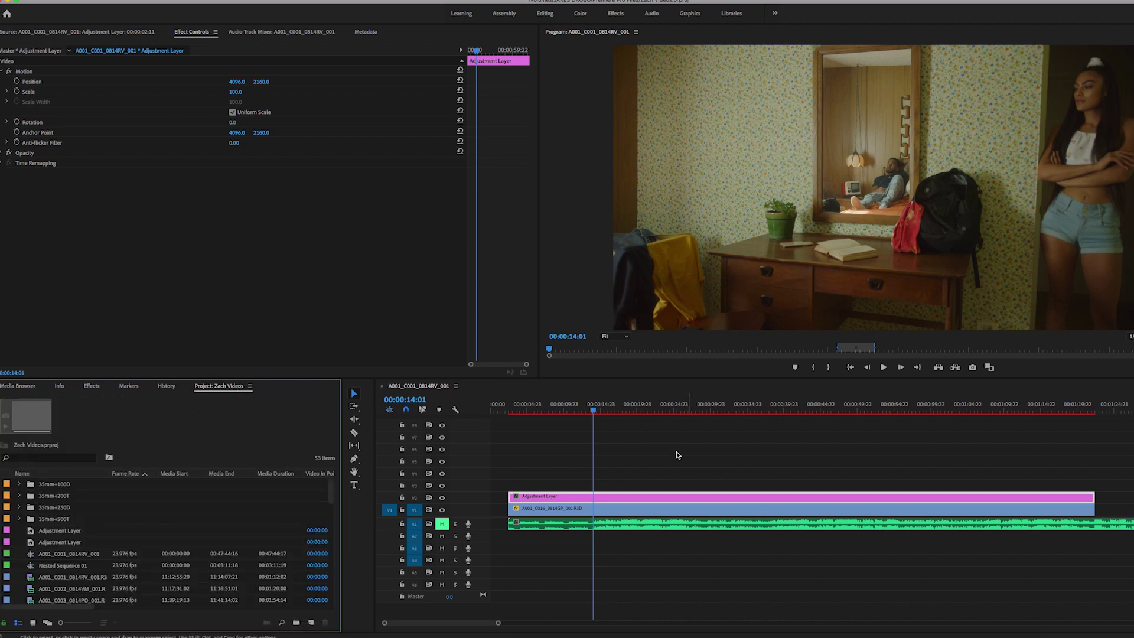
click(548, 473)
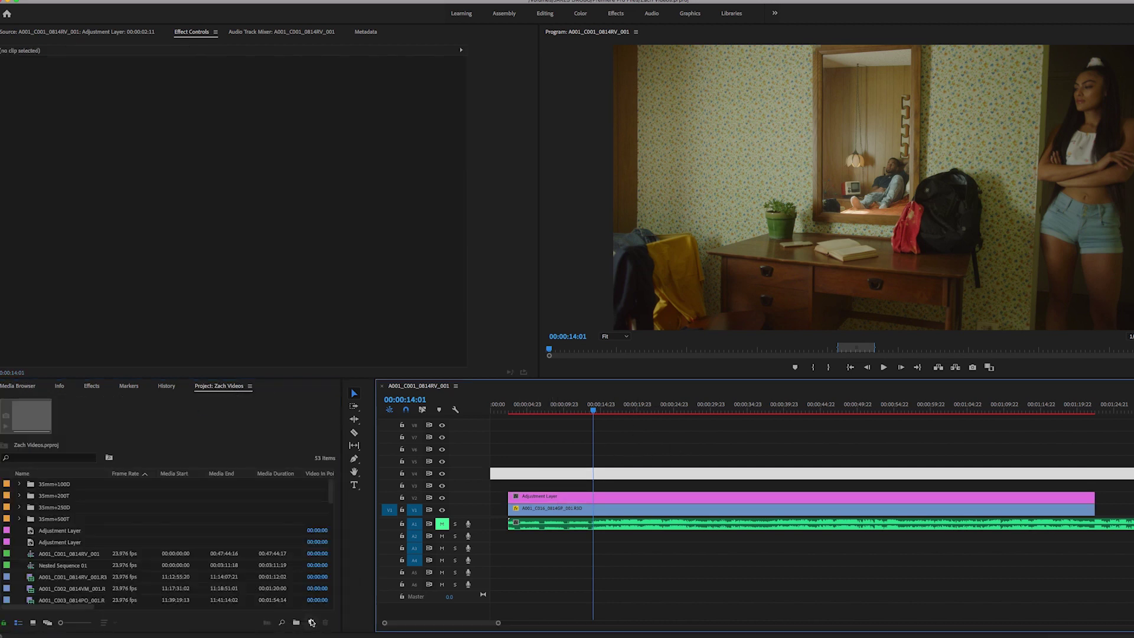
Step: Select the Adjustment Layer clip on V2 to show its Motion, Opacity and Time Remapping in Effect Controls
click(312, 622)
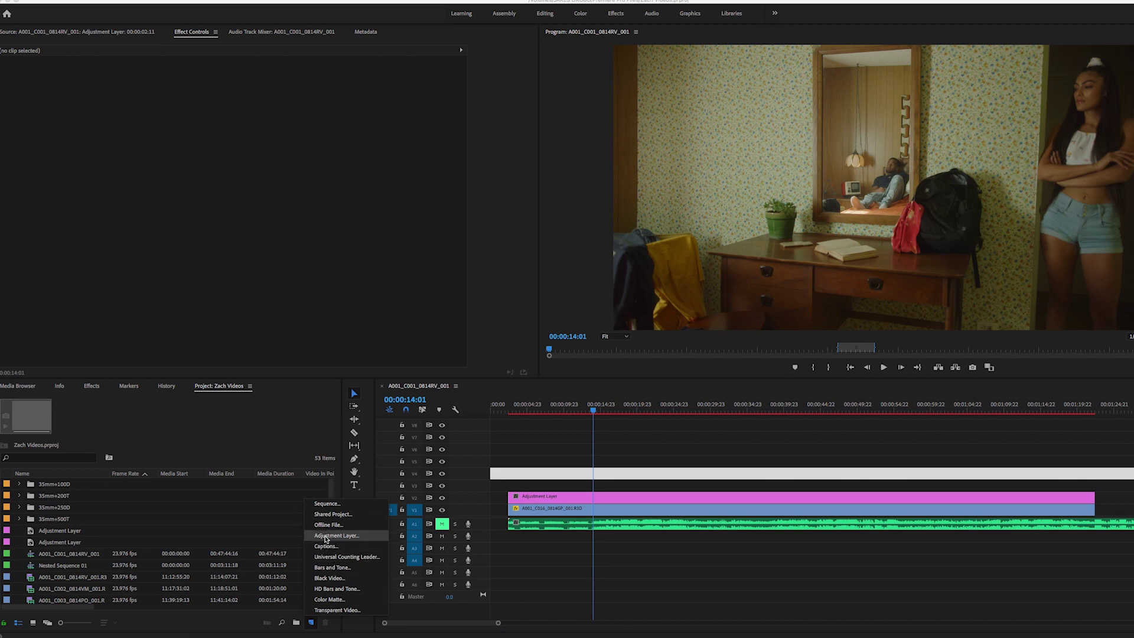
click(540, 450)
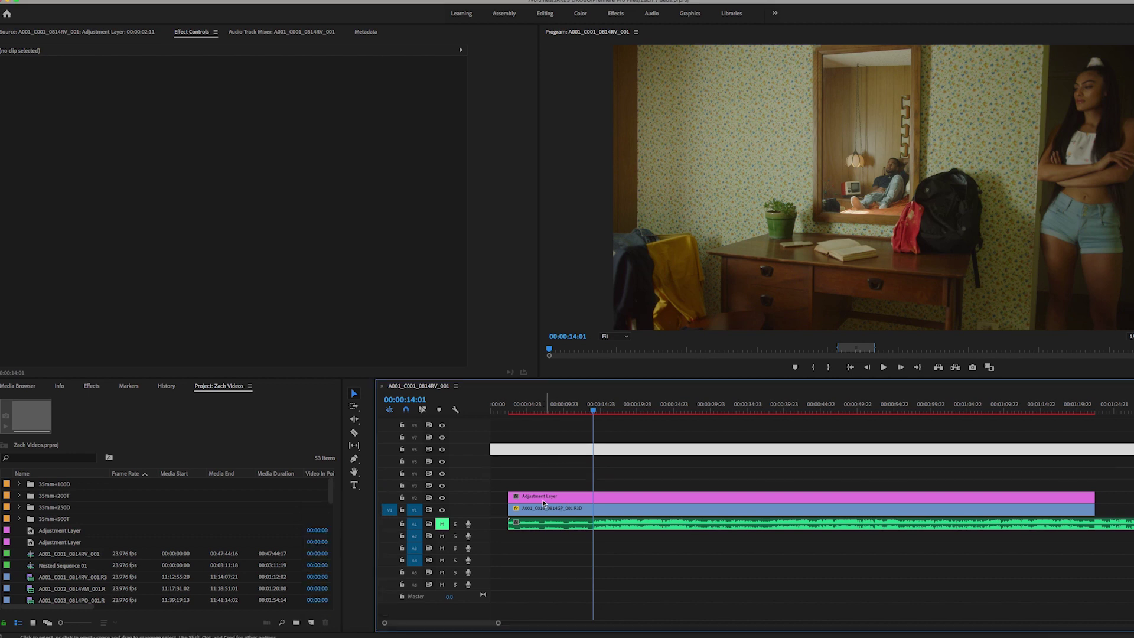
key(minus)
key(minus)
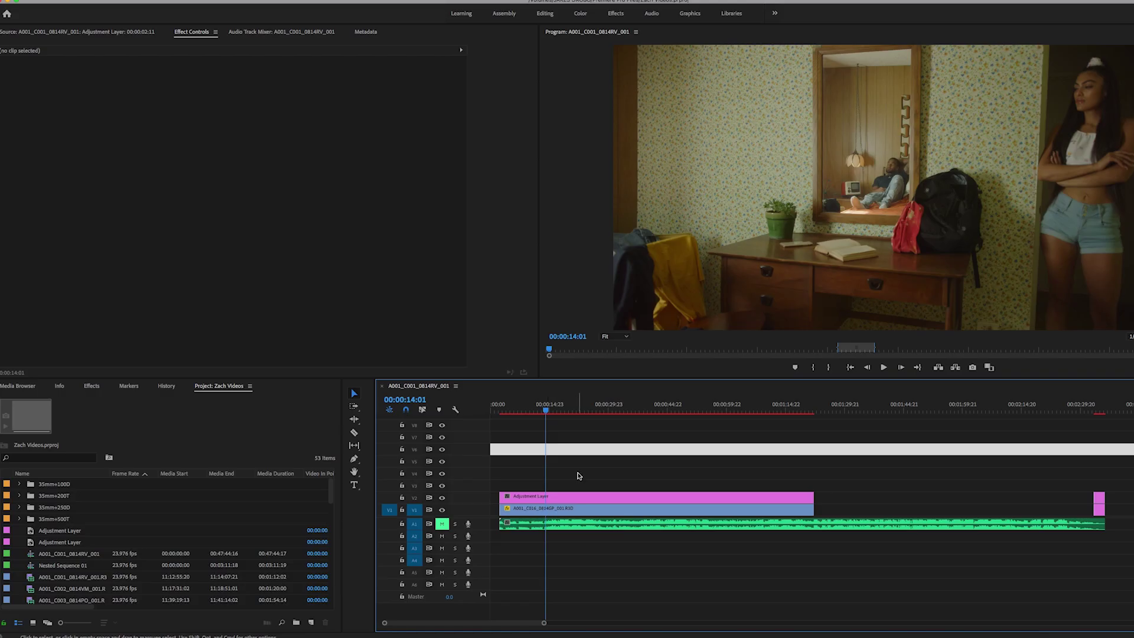
drag(365, 394, 364, 430)
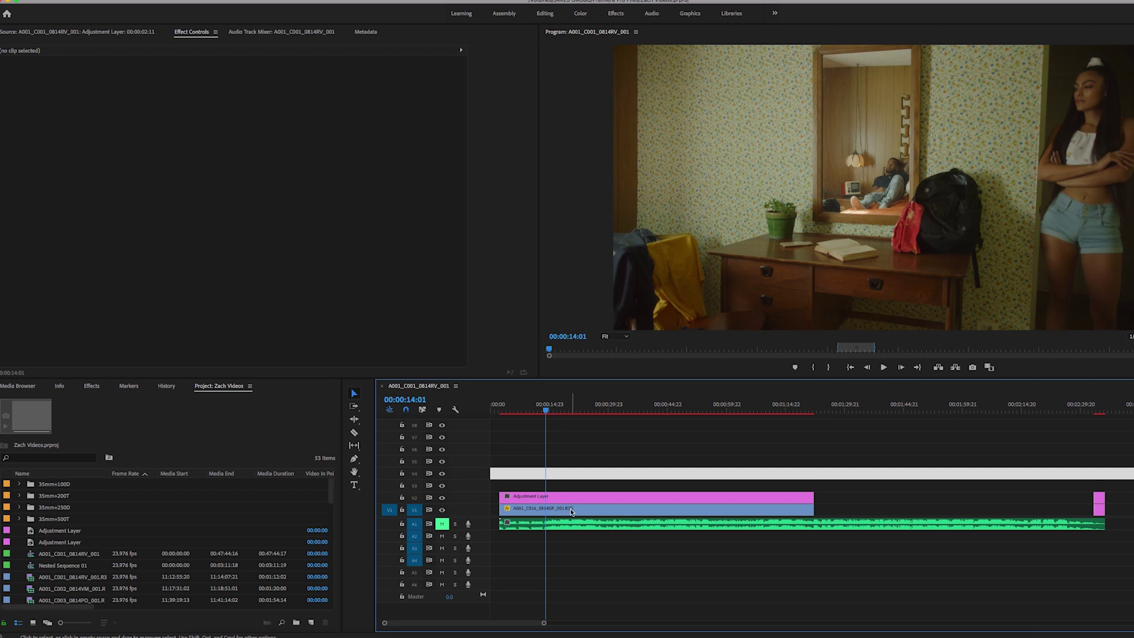
click(572, 498)
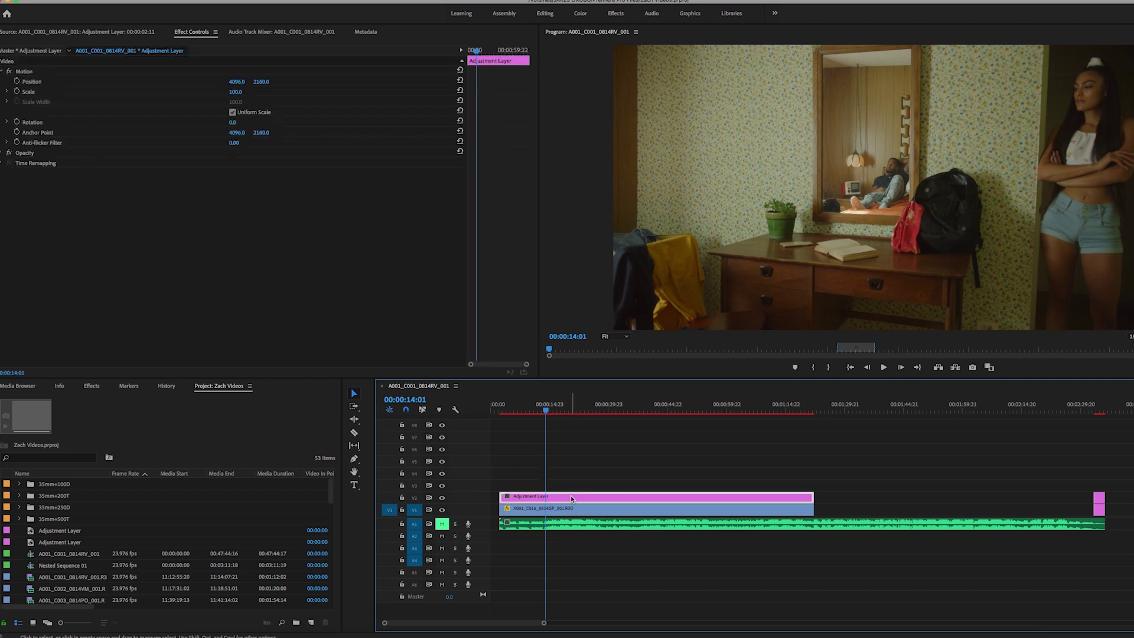
Step: Search effects for 'lumet' and apply Lumetri Color to the adjustment layer
click(91, 387)
click(37, 399)
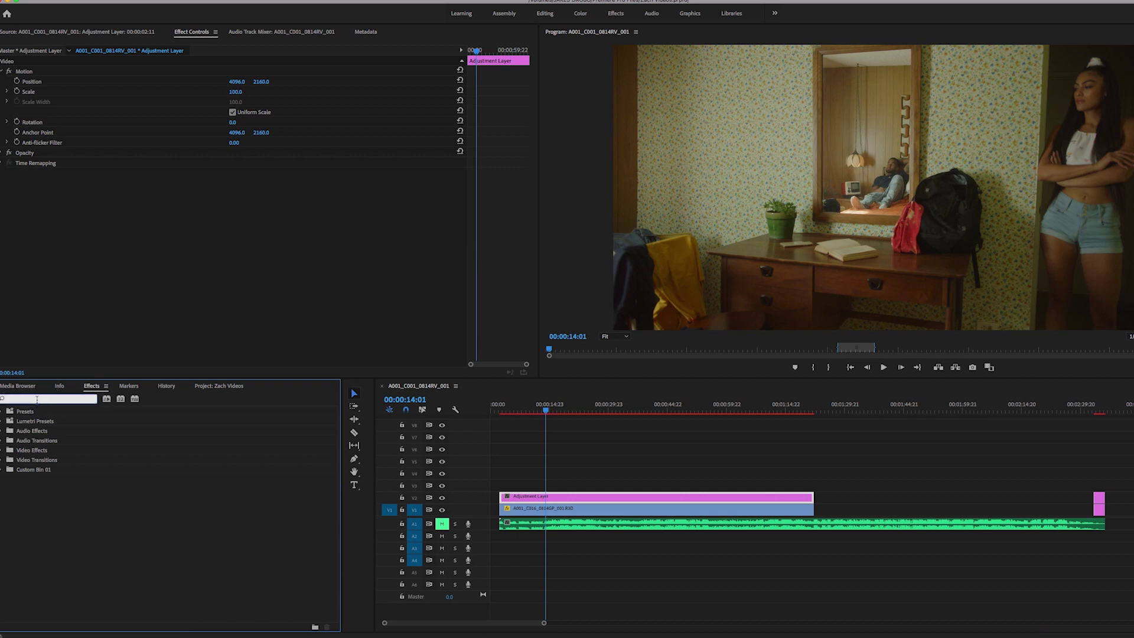
text(lumetri)
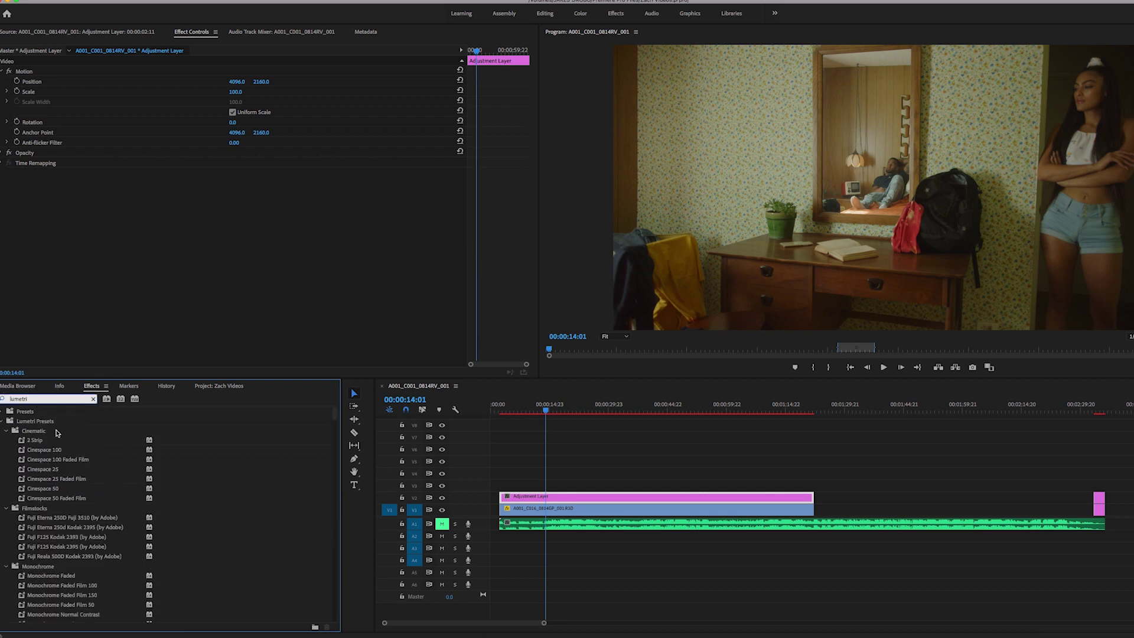
scroll(57, 434, down, 15)
click(46, 598)
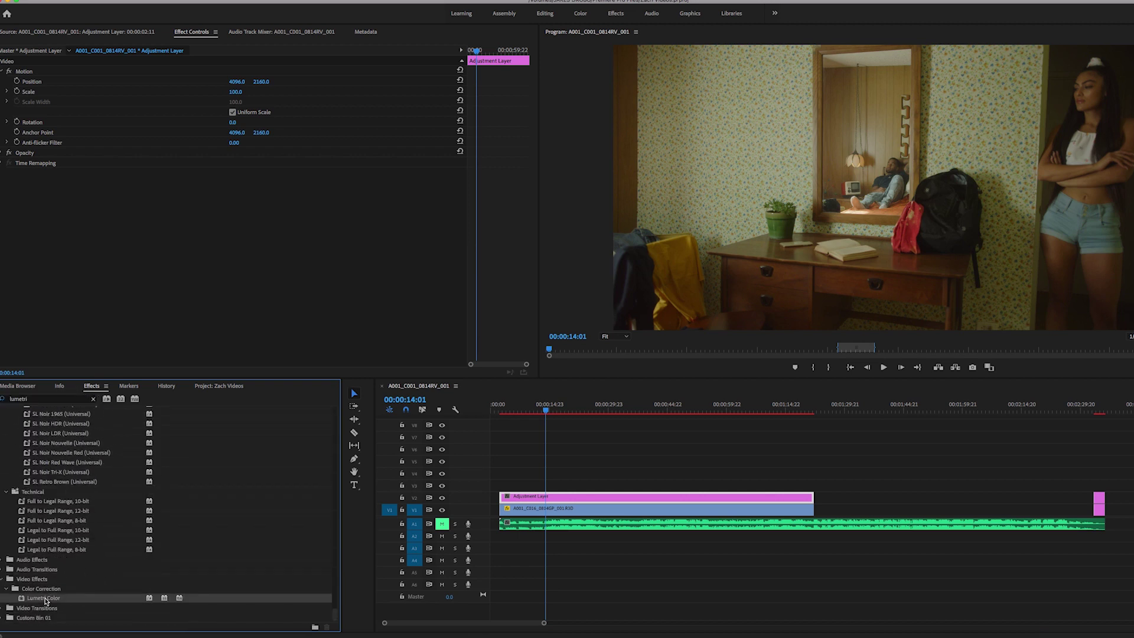
drag(45, 598, 536, 500)
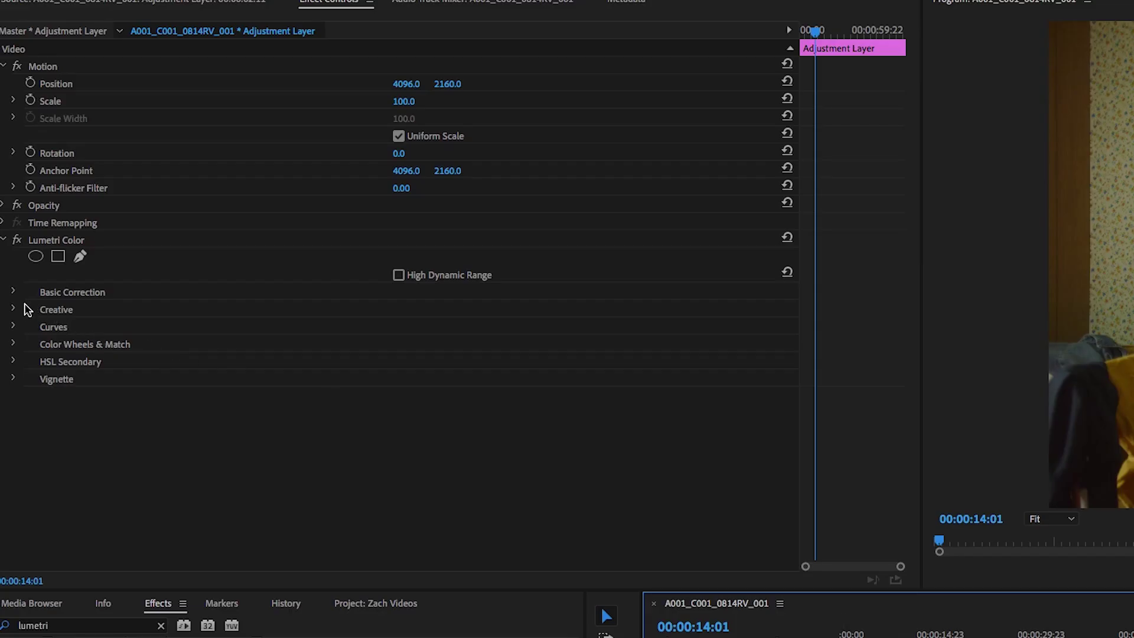
Step: In Lumetri's Creative section, choose Browse from the Look list to pick a LUT file
click(13, 310)
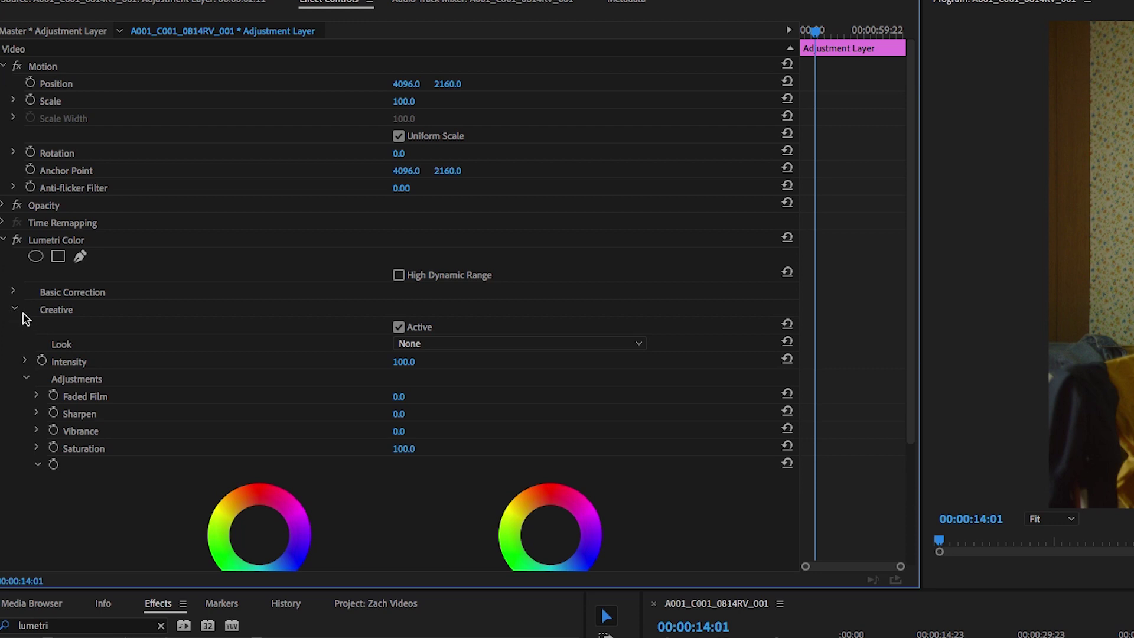
click(539, 342)
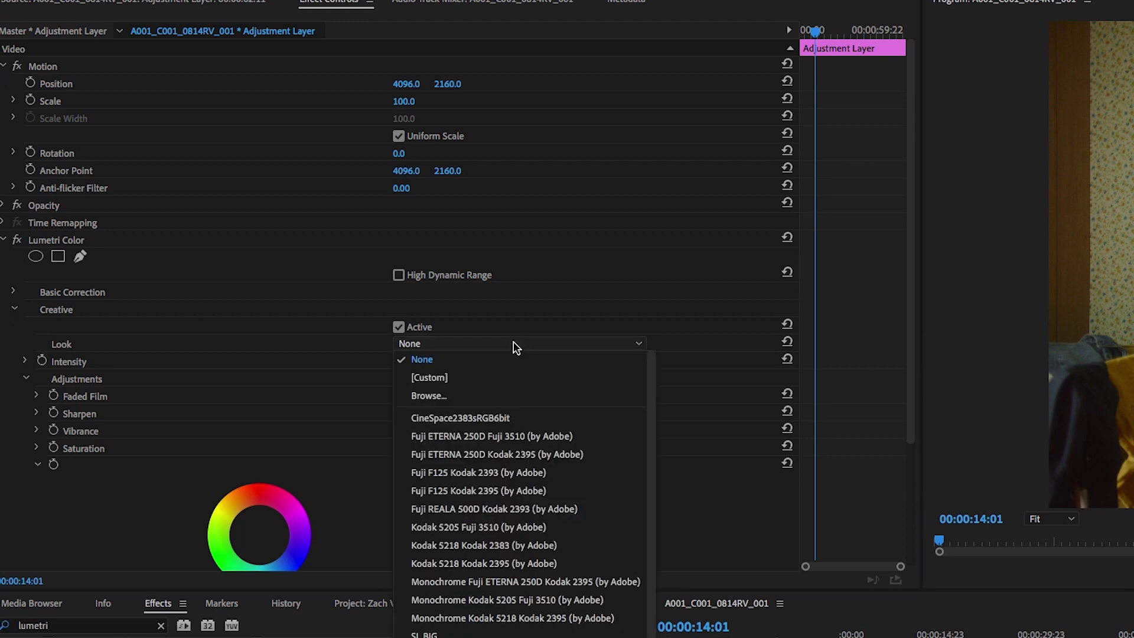
click(436, 397)
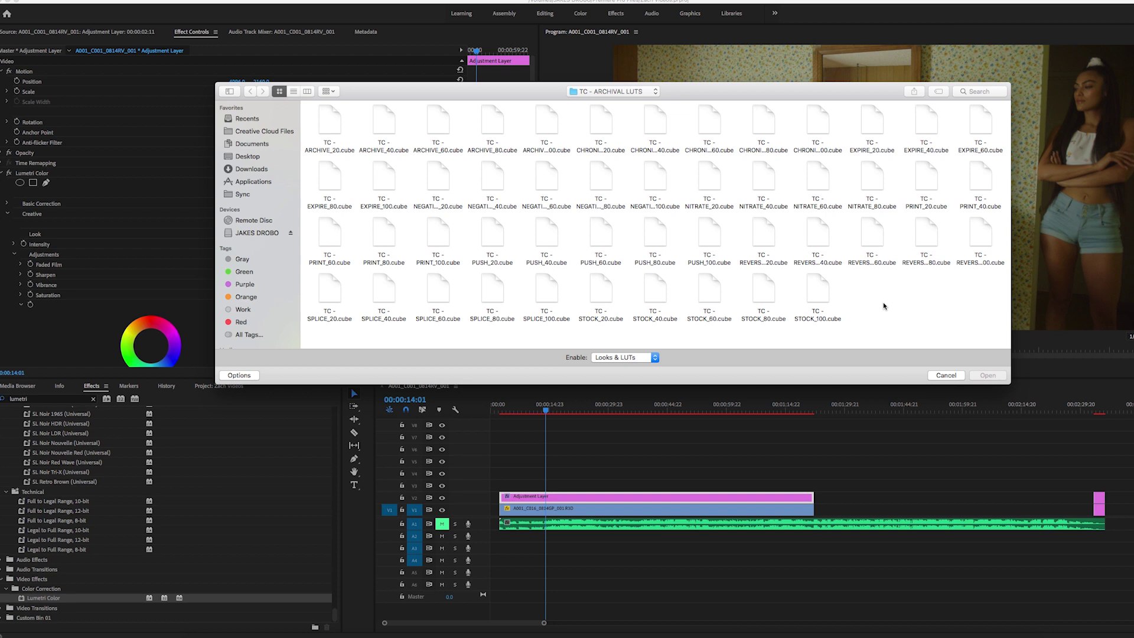
Step: Load TC - ARCHIVE_60.cube as the creative look and save the project
click(440, 123)
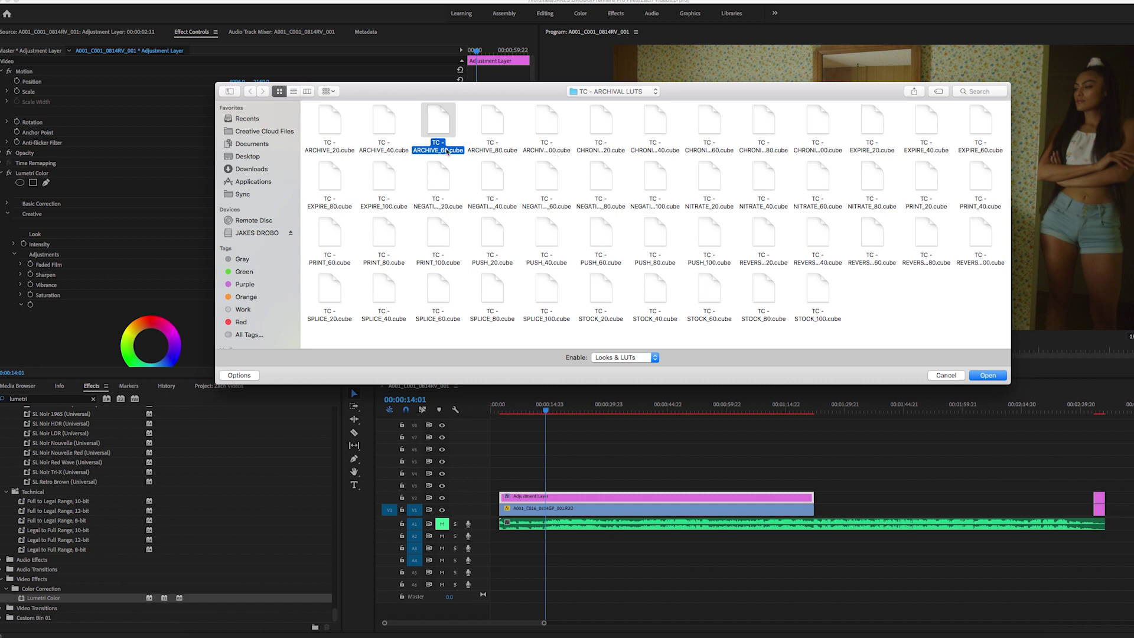
click(988, 376)
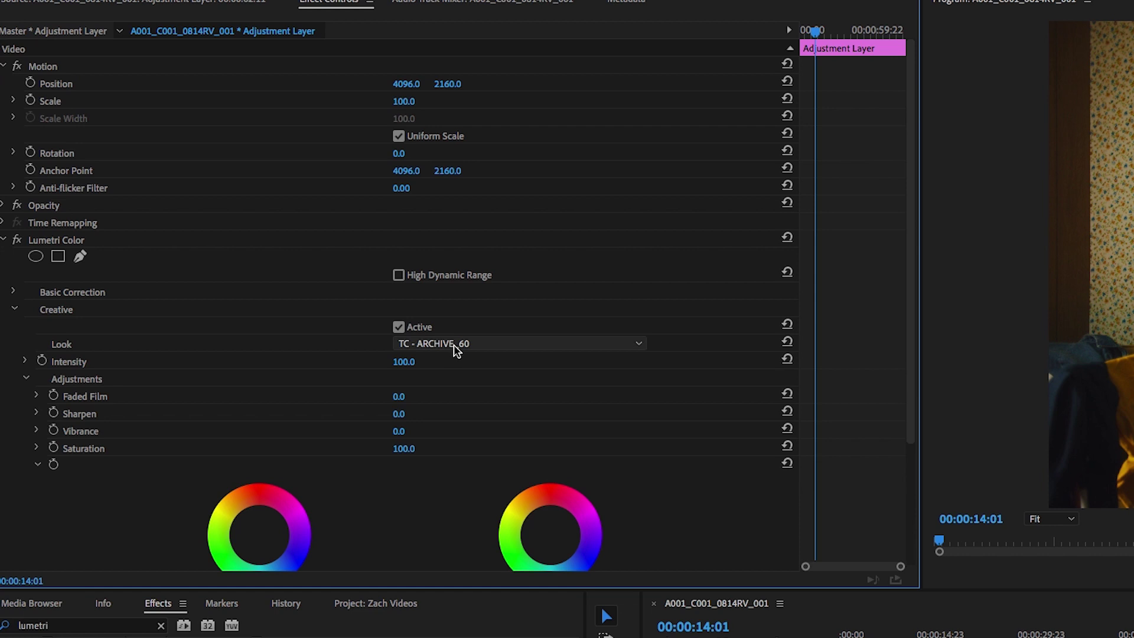
key(ctrl+s)
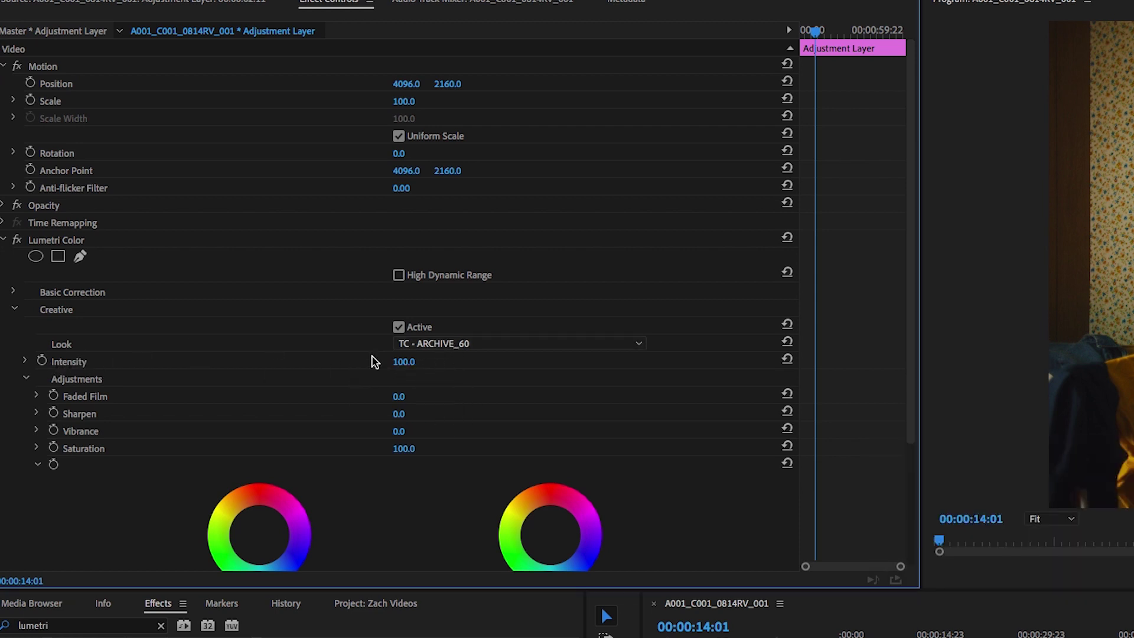
Step: Replace the look with TC - ARCHIVE_40.cube from the archival LUTs folder
click(498, 343)
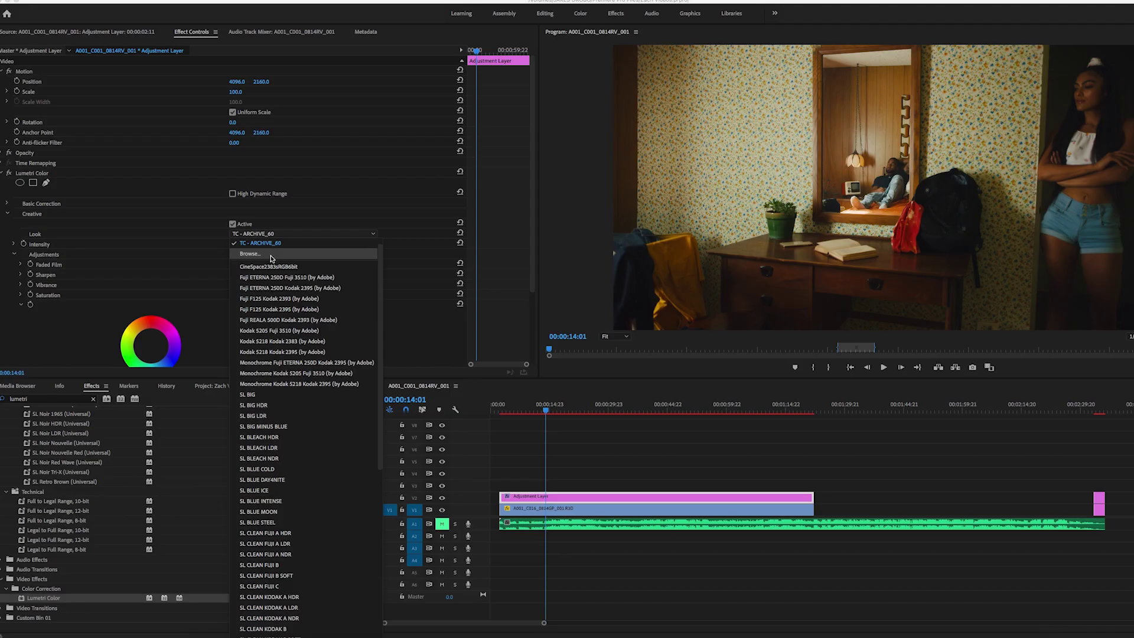
click(271, 258)
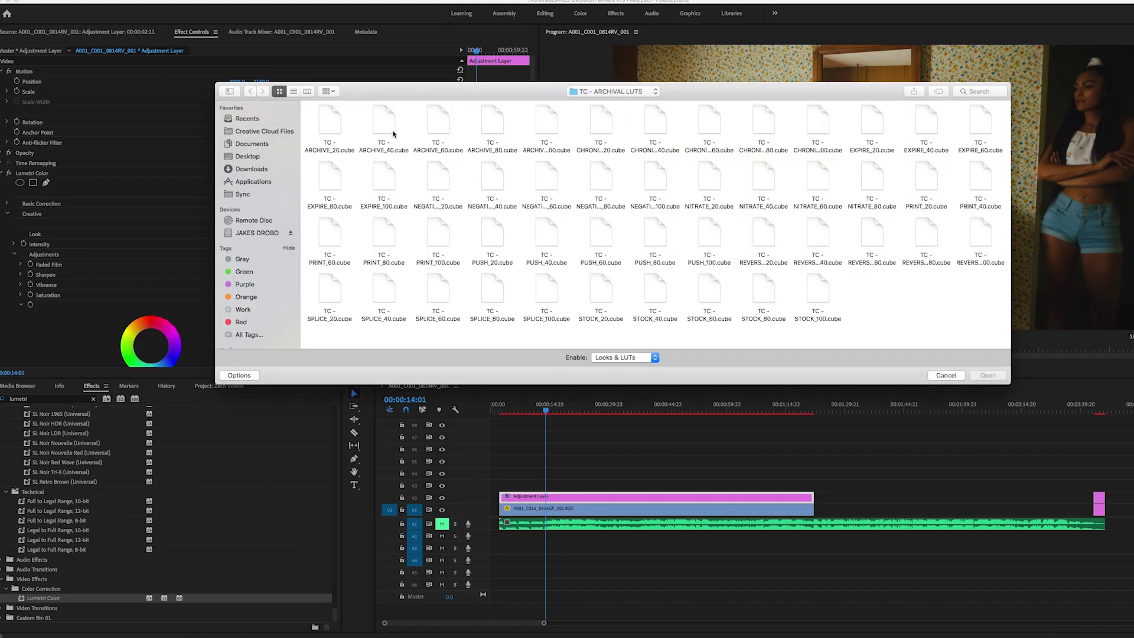
click(384, 122)
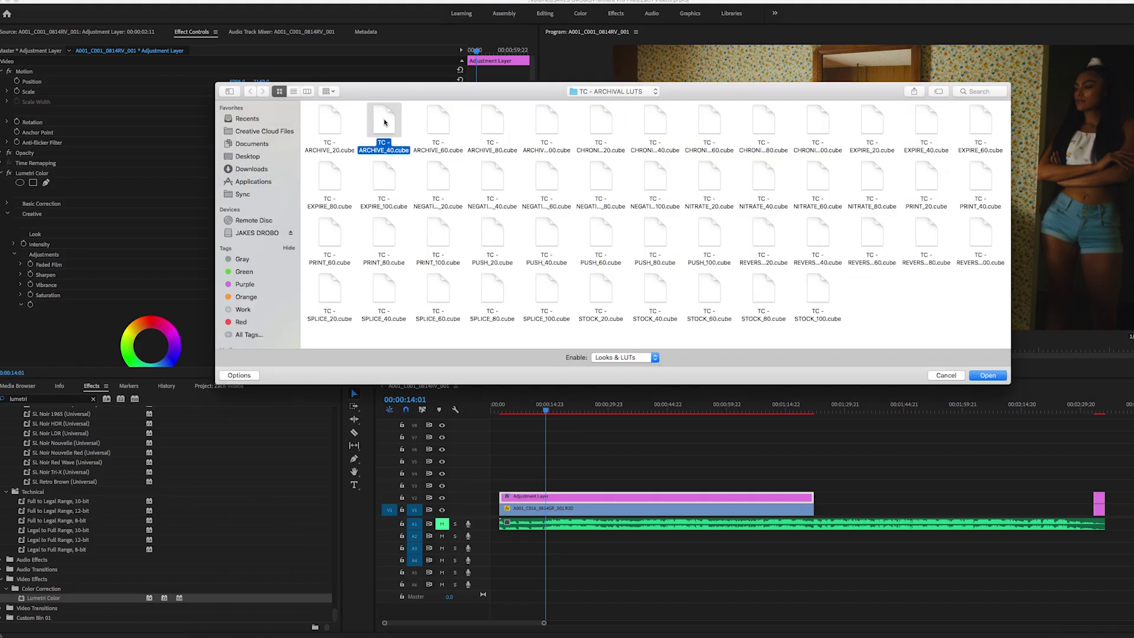
click(985, 376)
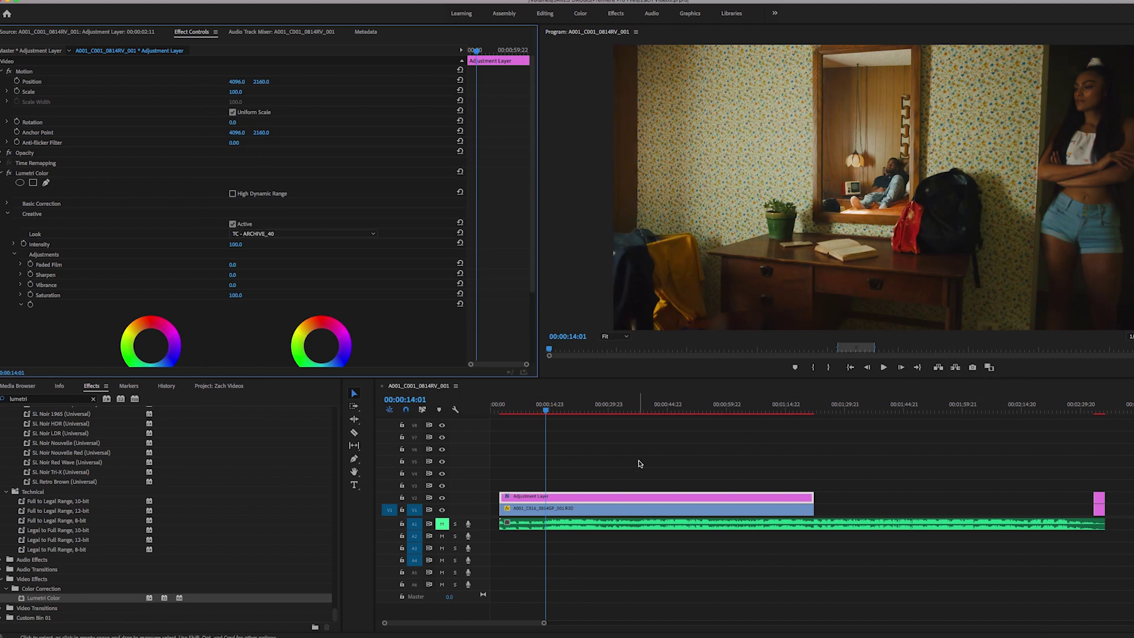
Step: Reselect the adjustment layer, collapse Creative and expand Lumetri's Basic Correction section
click(639, 464)
click(606, 497)
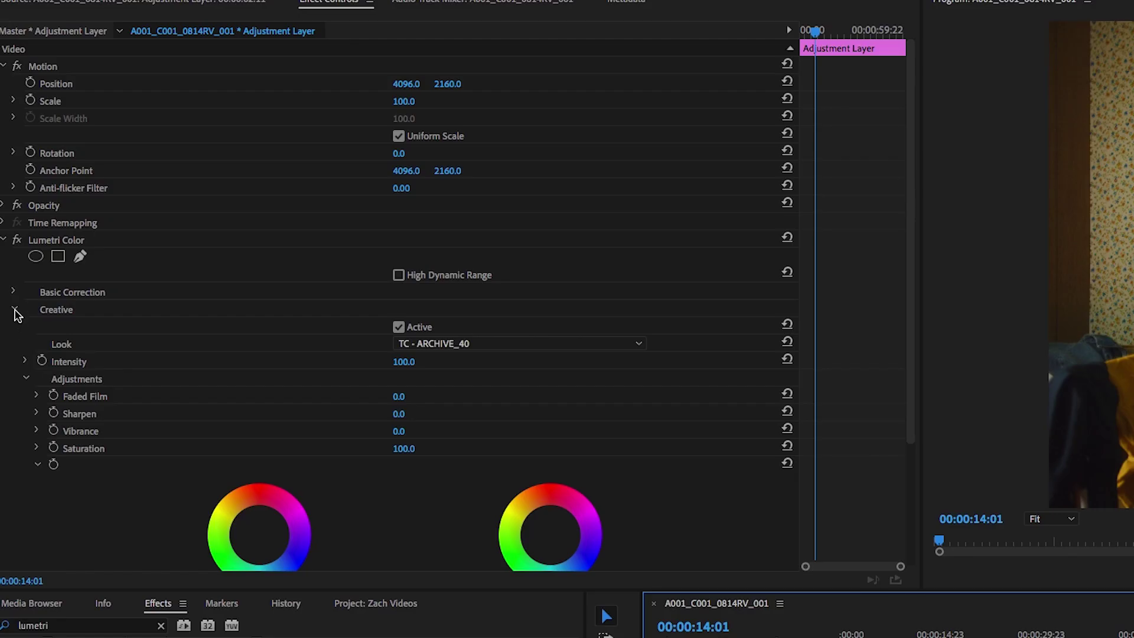
click(7, 214)
click(8, 205)
scroll(9, 207, down, 2)
scroll(8, 295, down, 1)
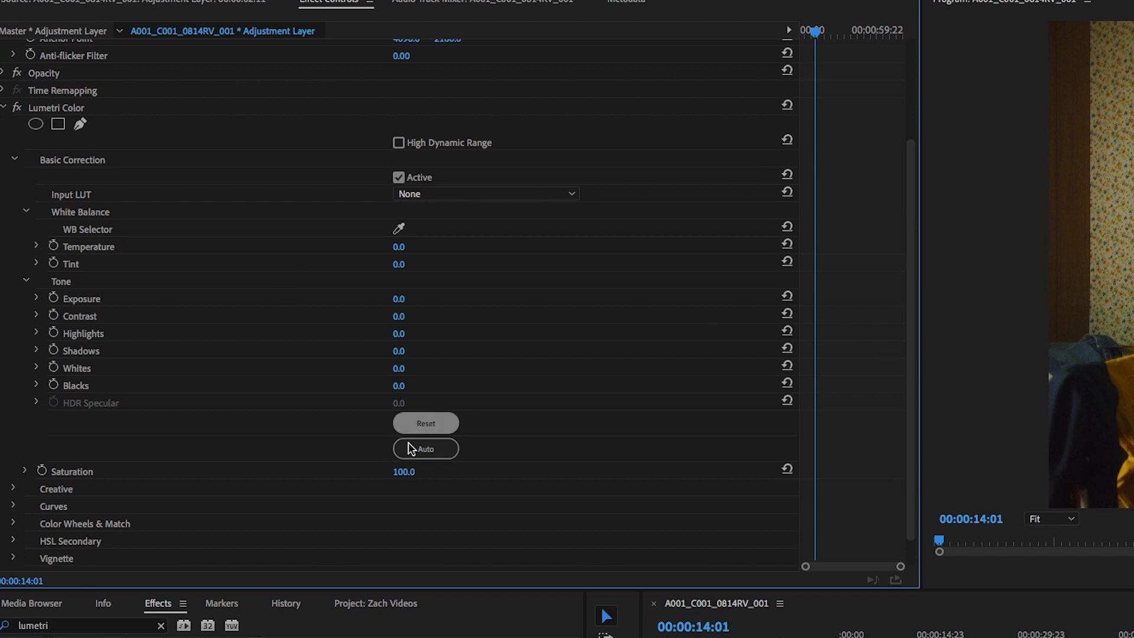
Step: Set Saturation 90, Contrast -15, Highlights -25 and Exposure -0.1
drag(404, 471, 394, 471)
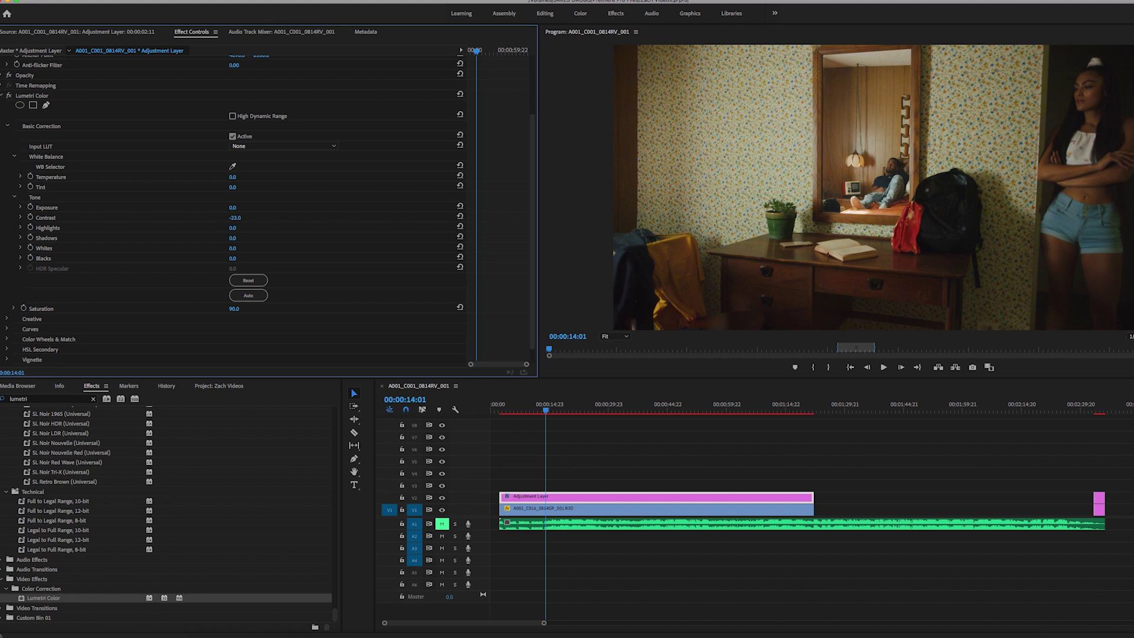
drag(235, 217, 236, 218)
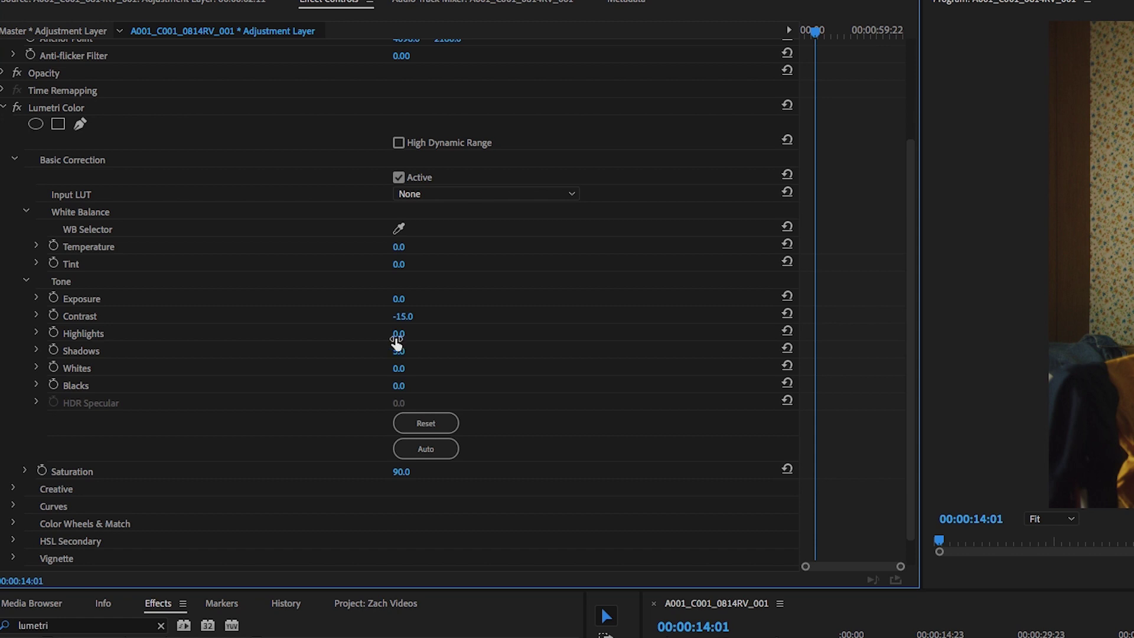
drag(397, 334, 391, 333)
drag(399, 299, 415, 299)
Step: Nudge the Creative Shadow Tint and Highlight Tint wheels slightly off neutral, then collapse Lumetri Color
click(7, 126)
click(14, 312)
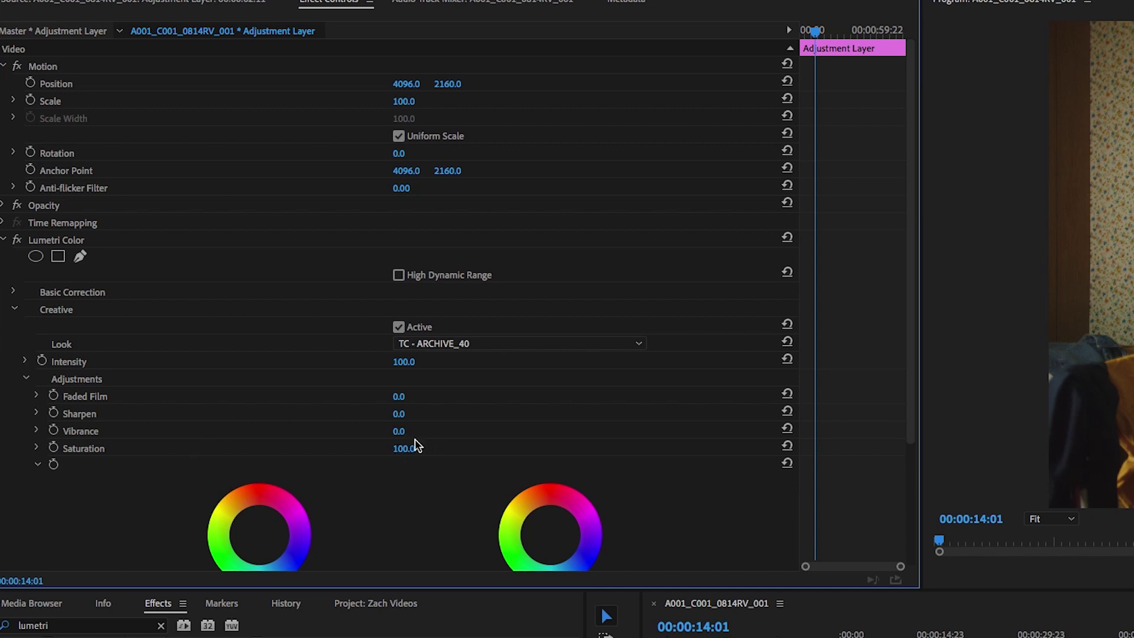
scroll(319, 510, down, 3)
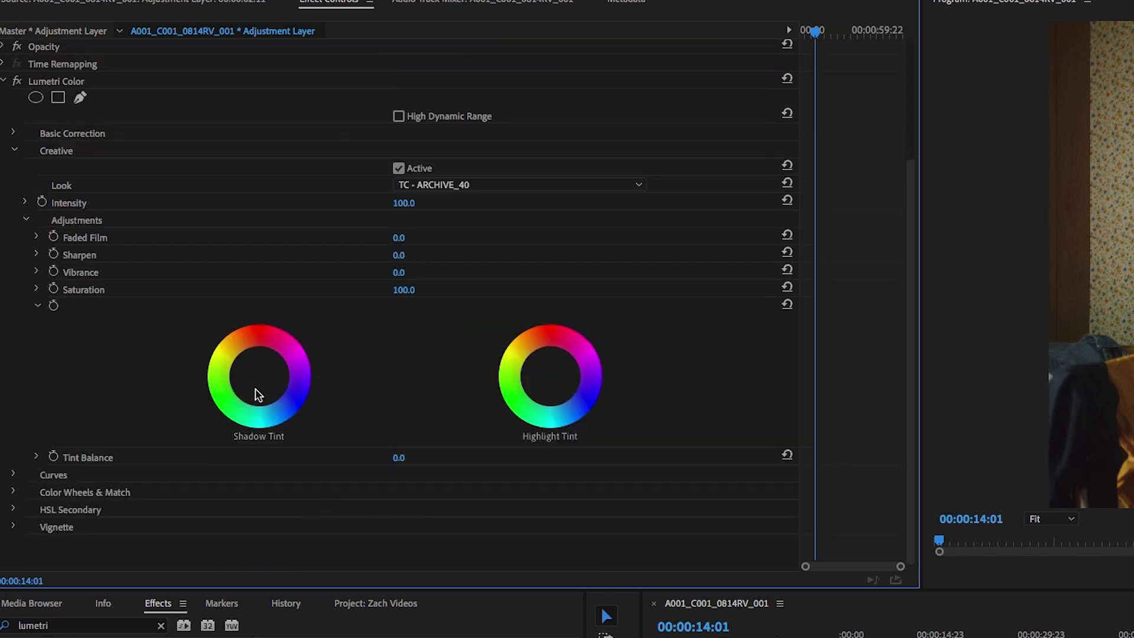
mouse_move(259, 376)
drag(258, 375, 261, 378)
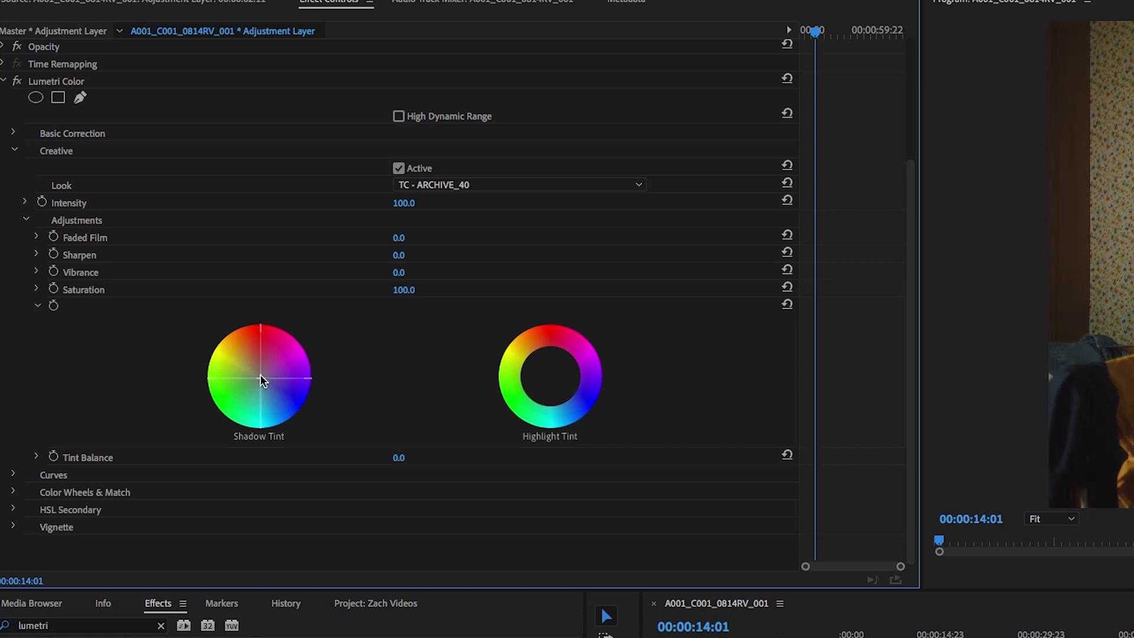
mouse_move(560, 375)
drag(550, 375, 547, 374)
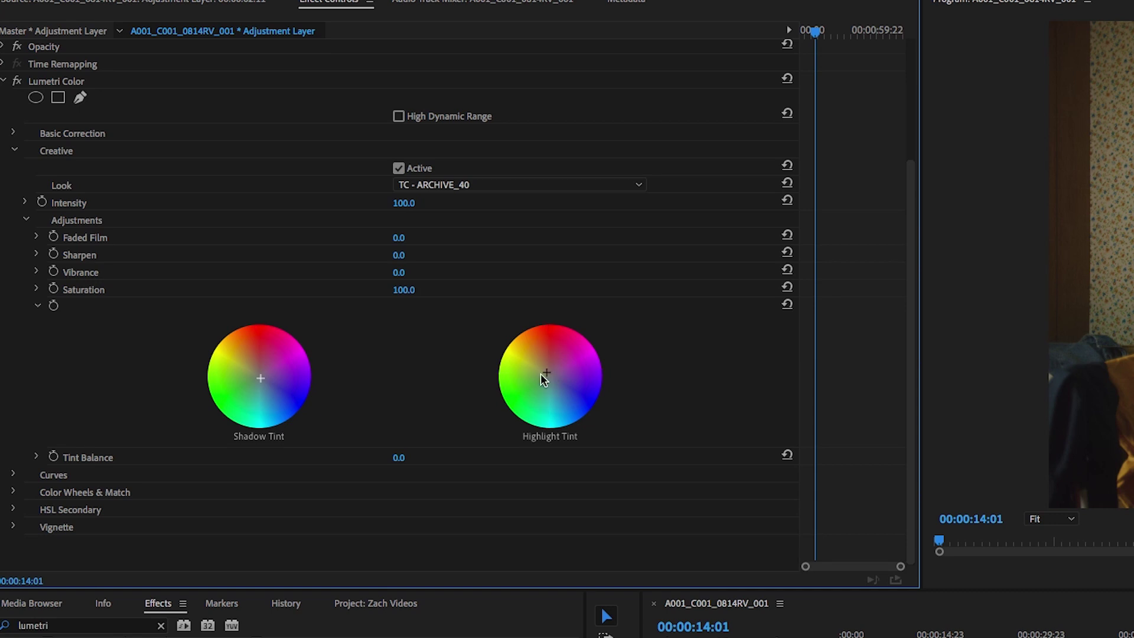
click(4, 80)
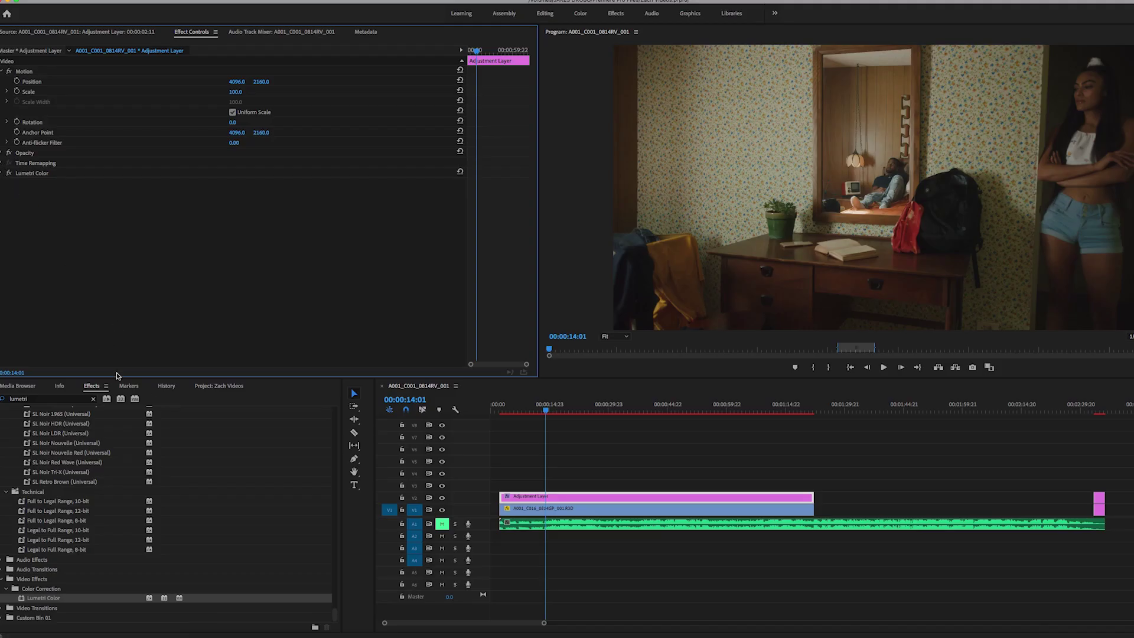
Step: Apply the Levels effect (searched as 'leve') to the adjustment layer, with RGB Black Input at 2
double_click(32, 400)
text(lev)
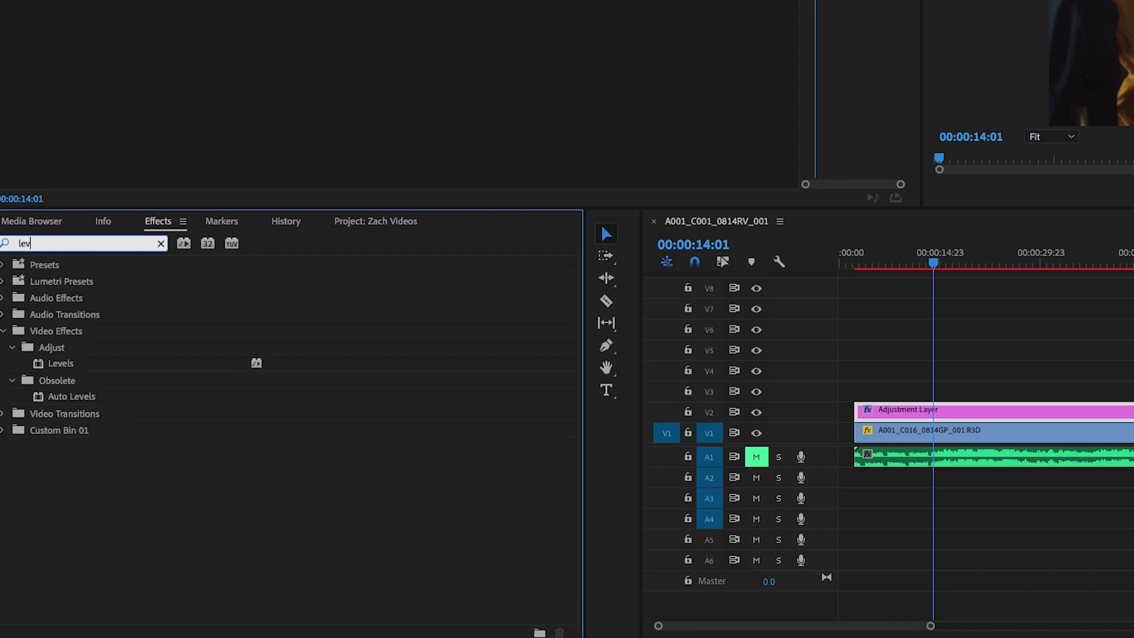
text(e)
drag(63, 363, 932, 410)
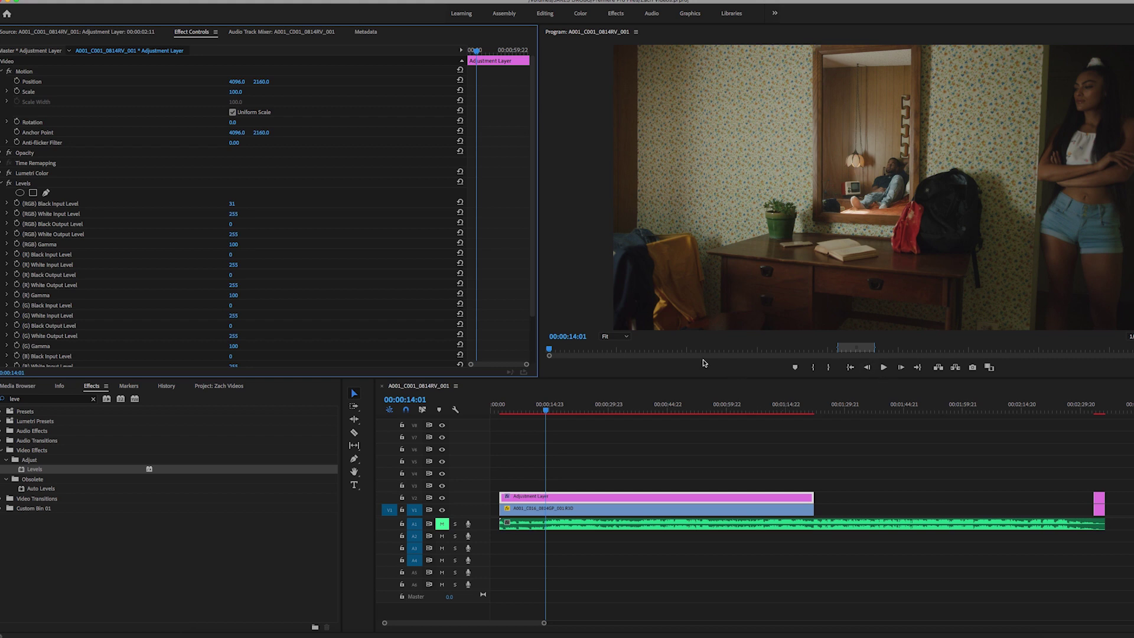
key(ctrl+z)
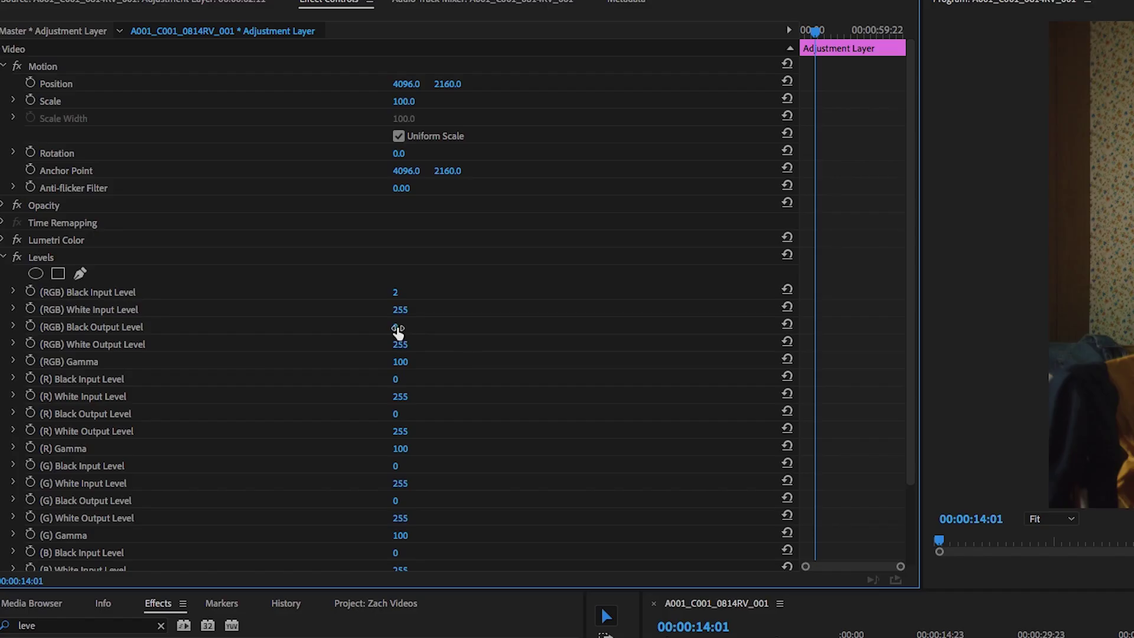
Step: Enter Levels RGB Black Output 15 and a White Output value, then reselect the adjustment layer
click(399, 328)
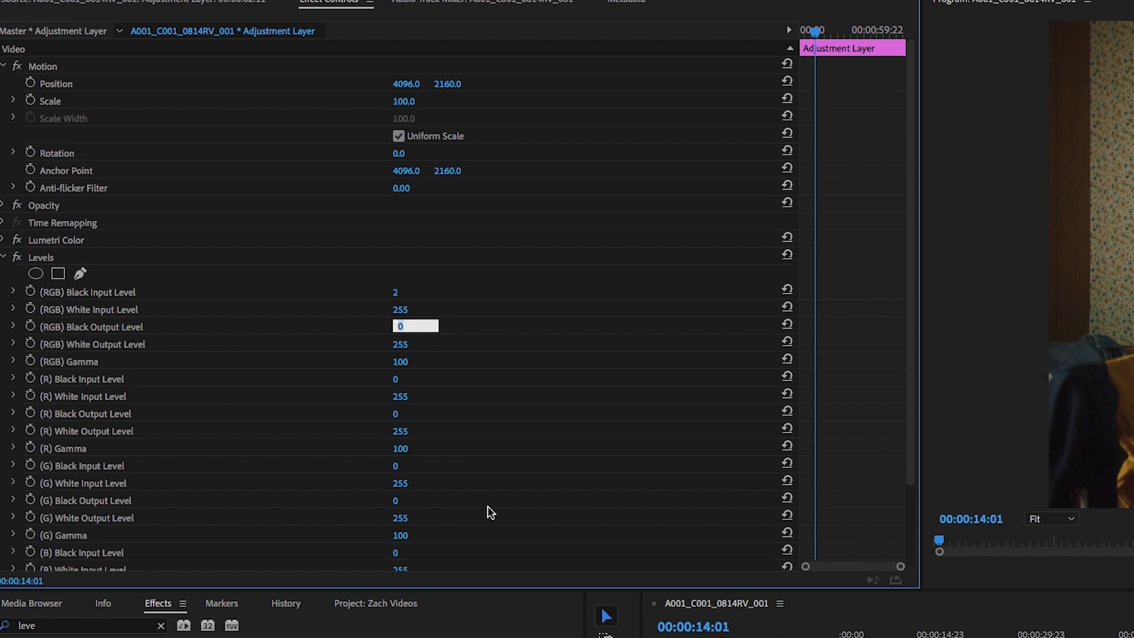
text(15)
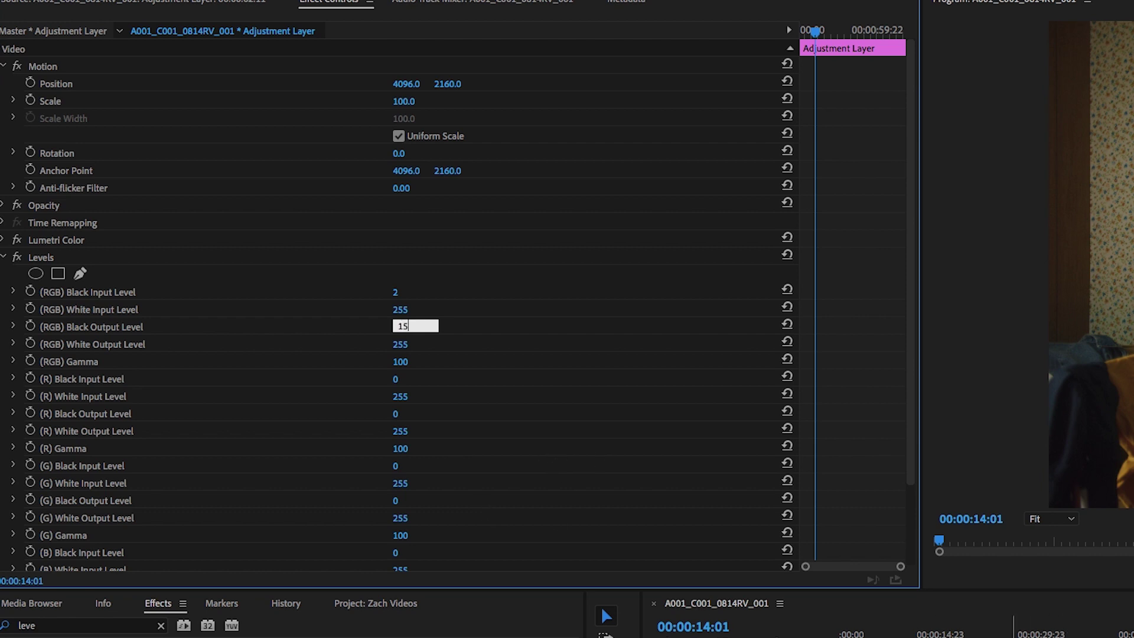
click(414, 342)
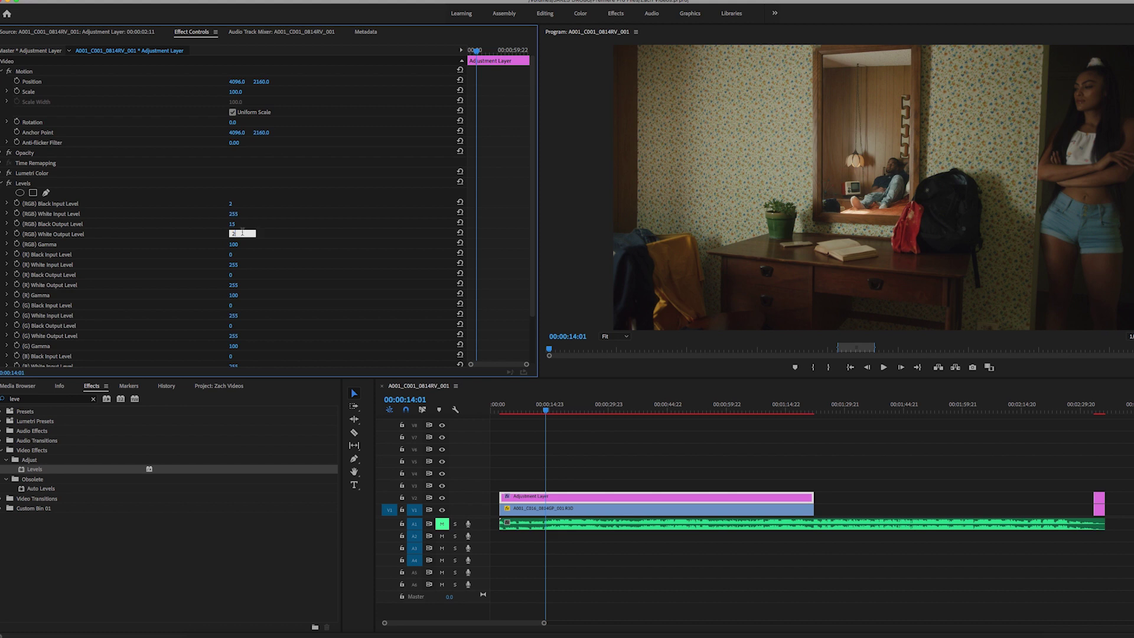
text(2)
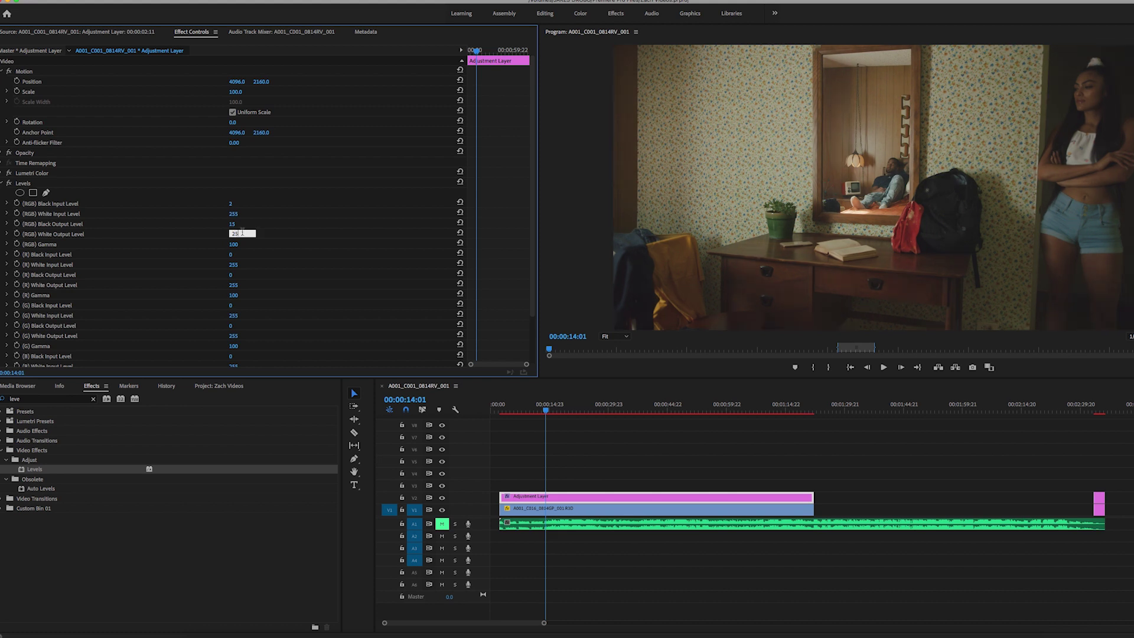
click(631, 461)
click(578, 497)
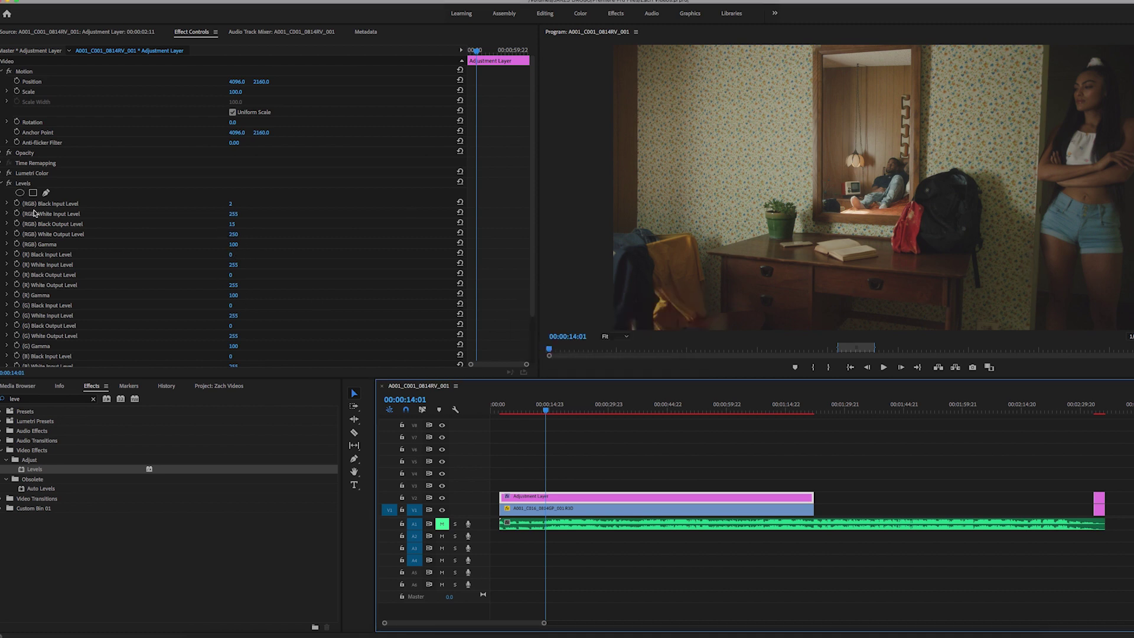
Step: Set Levels RGB Black Output to 5 and Gamma to 95, then edit Blue Black Output
click(234, 224)
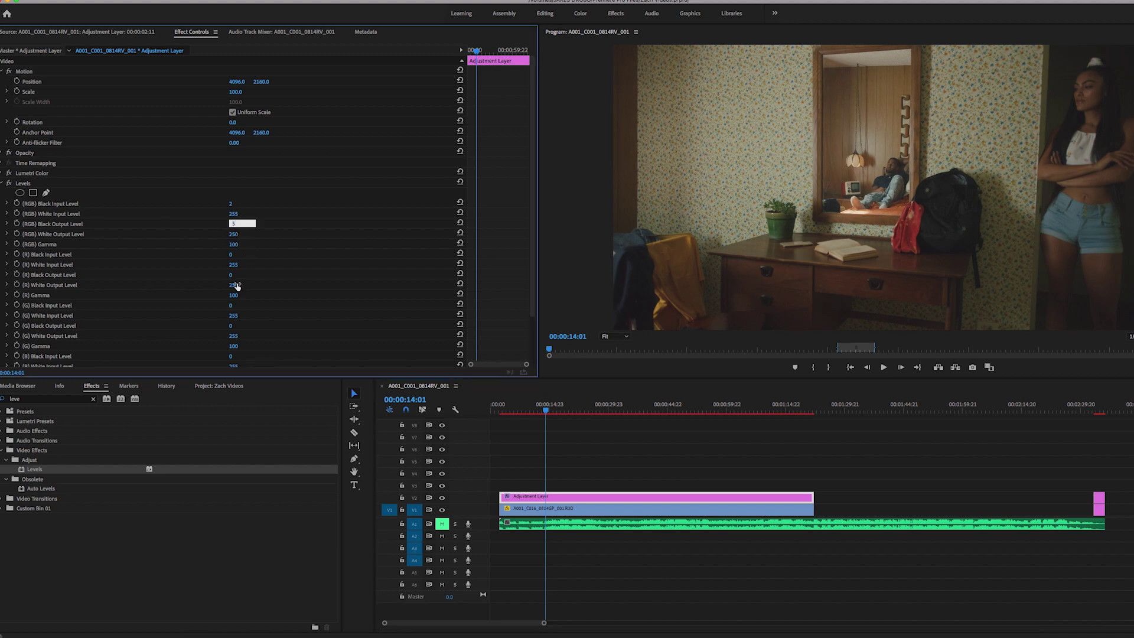
click(234, 244)
text(95)
click(324, 287)
scroll(326, 285, down, 3)
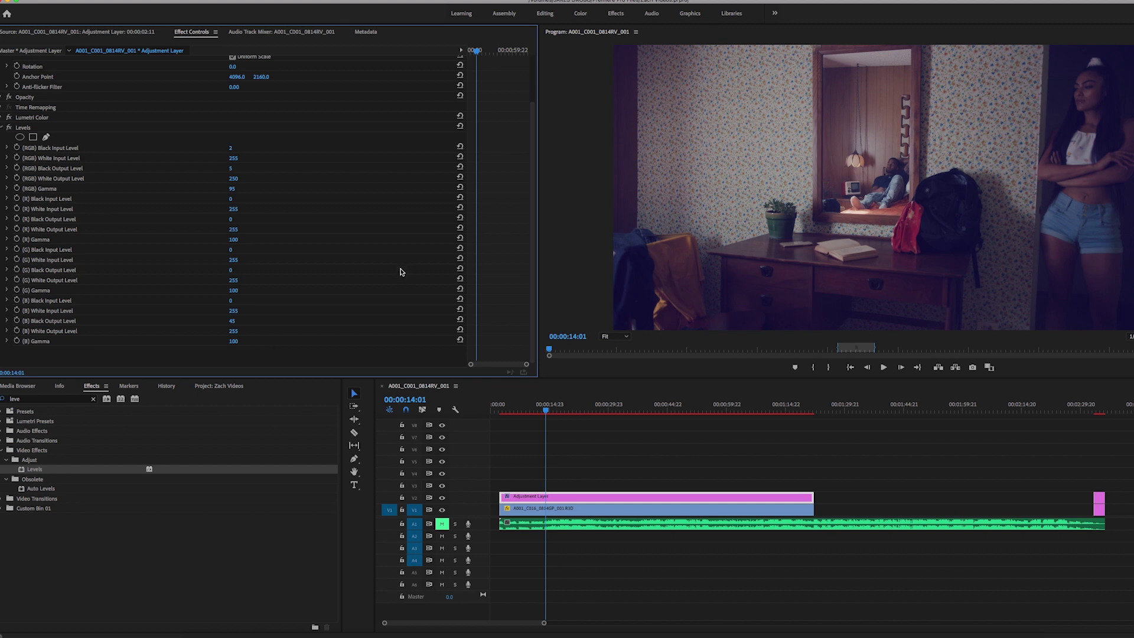
click(242, 321)
Step: Set Levels Blue Black Output to 5 and expand Lumetri's Color Wheels & Match section
text(5)
key(Tab)
click(2, 183)
click(2, 173)
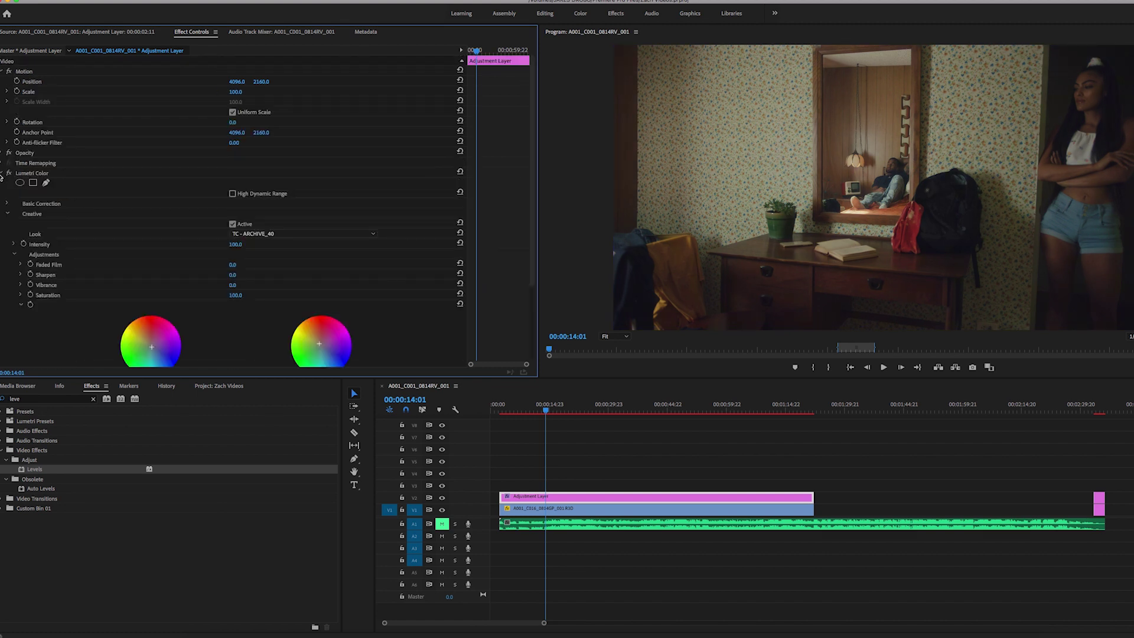
scroll(159, 273, down, 2)
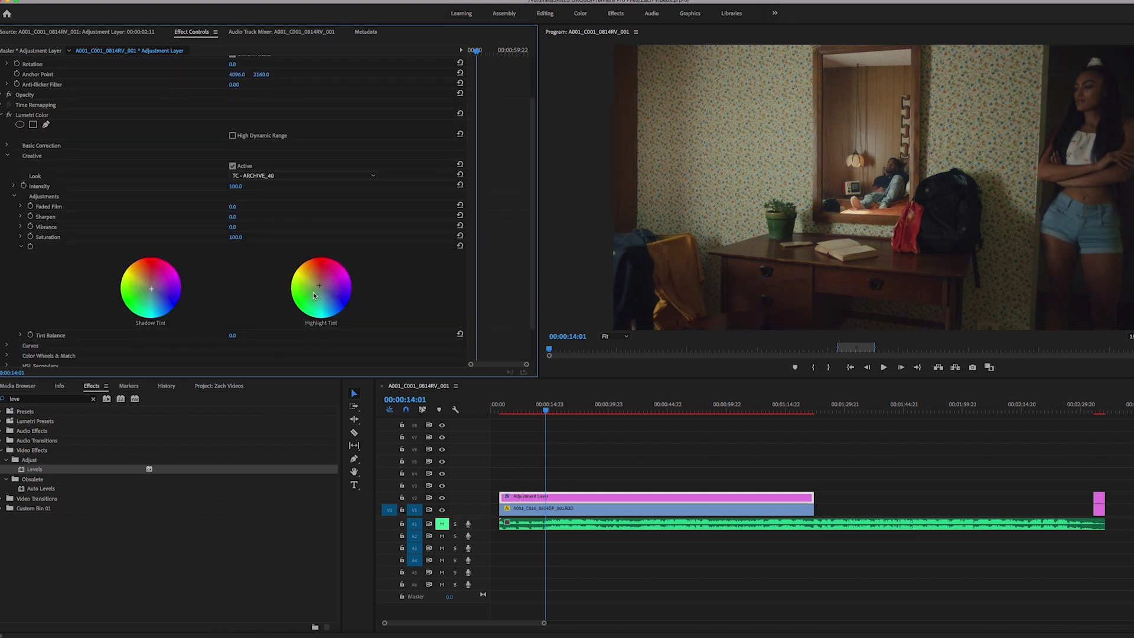
click(7, 156)
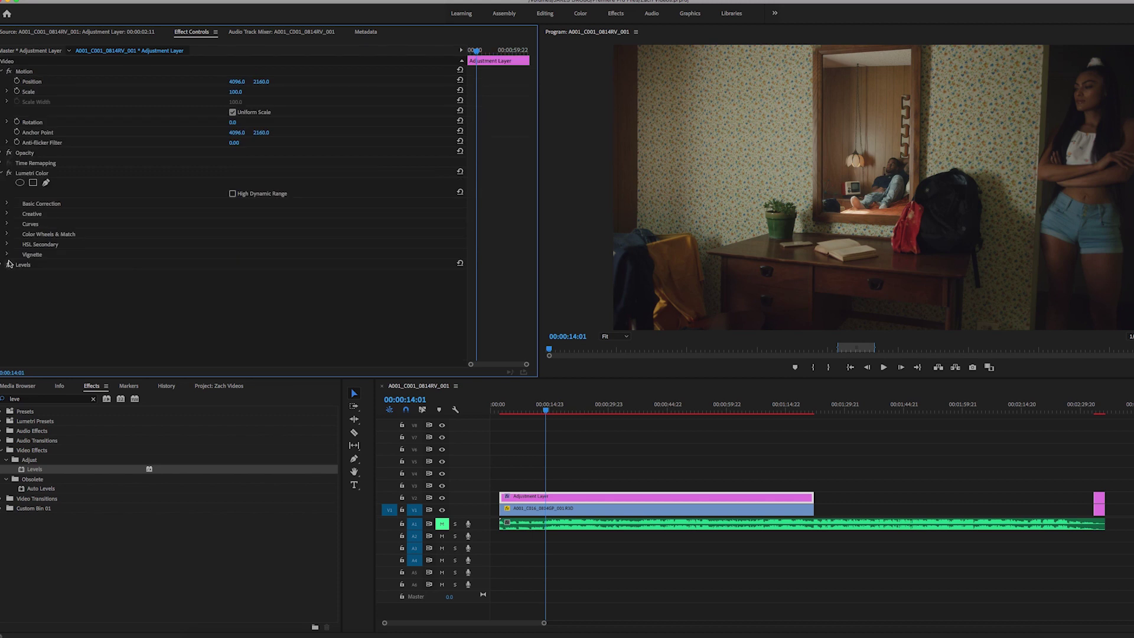
click(7, 234)
scroll(7, 237, down, 3)
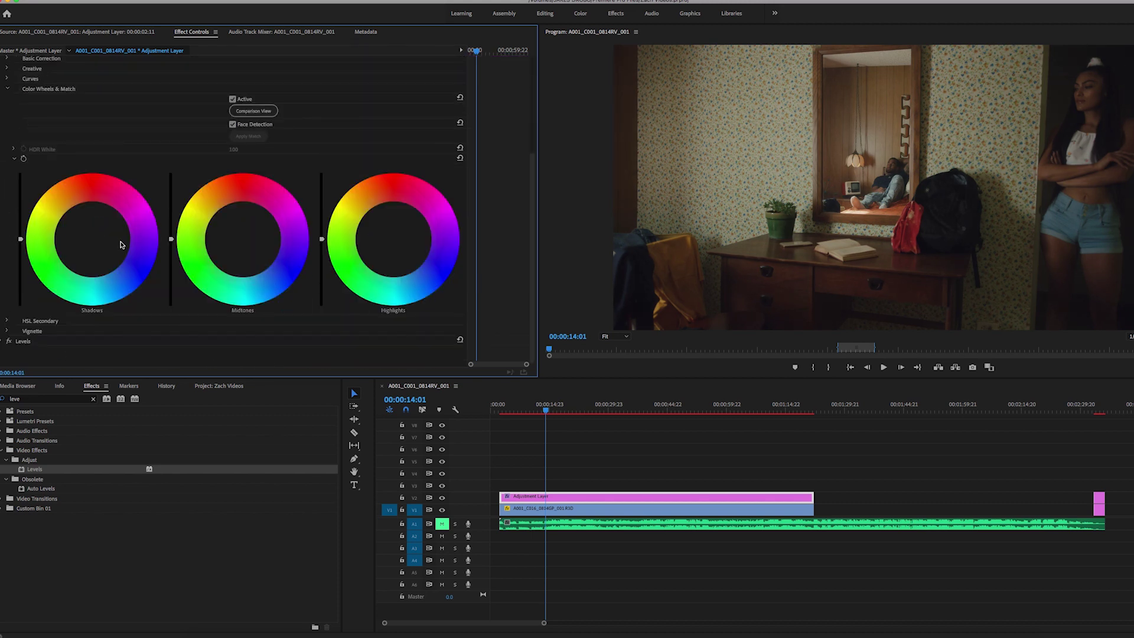
Step: Push the Highlights colour wheel toward warm orange and scrub the clip to check the grade
drag(394, 240, 385, 228)
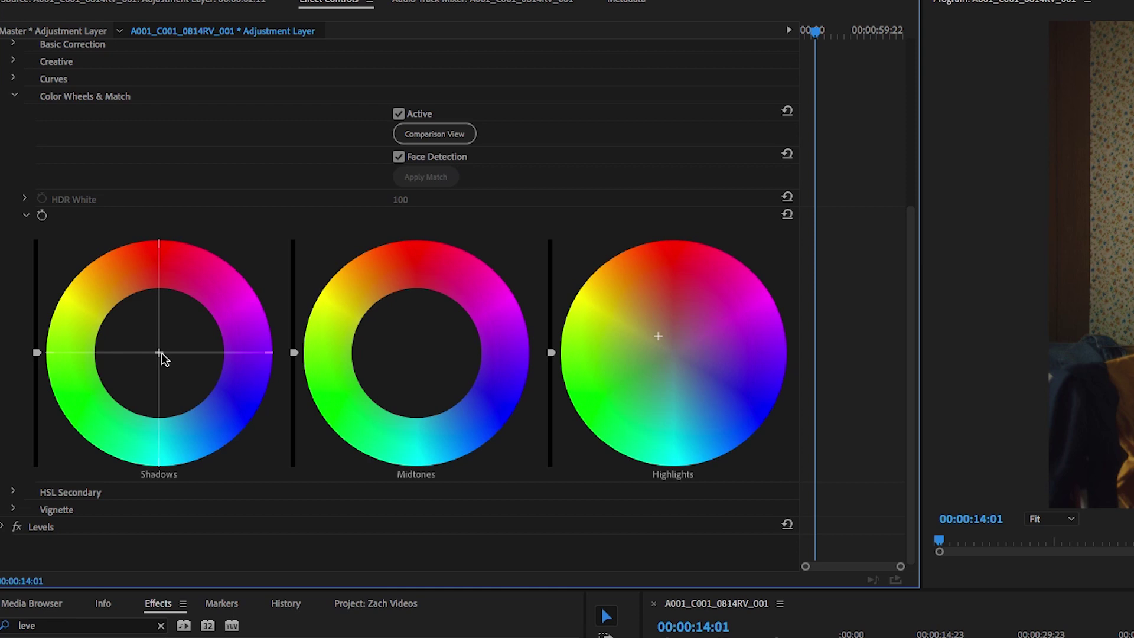
mouse_move(658, 337)
mouse_down()
mouse_move(645, 322)
mouse_move(653, 328)
mouse_up()
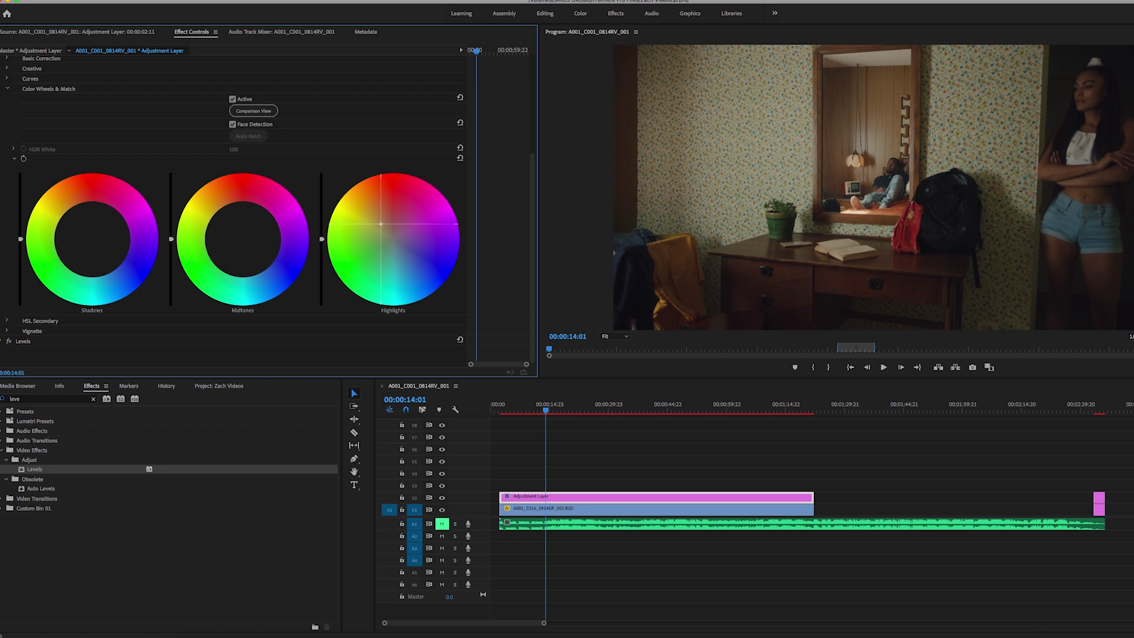
drag(545, 410, 520, 414)
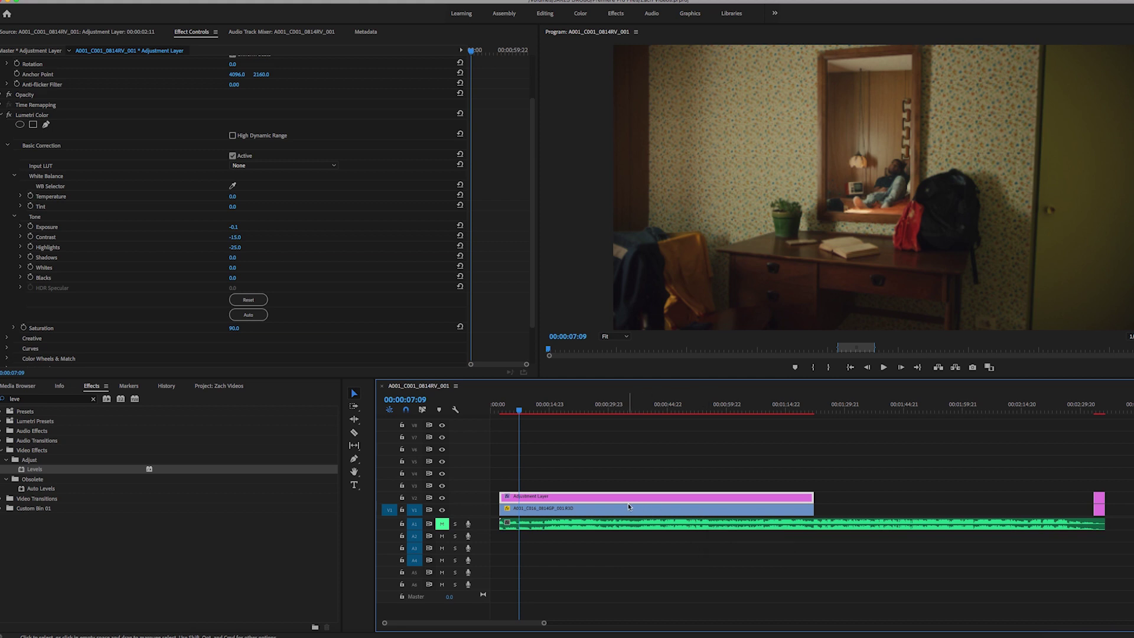
Step: Collapse Lumetri Color, view the Color workspace, then return to Editing (CS5.5)
click(2, 115)
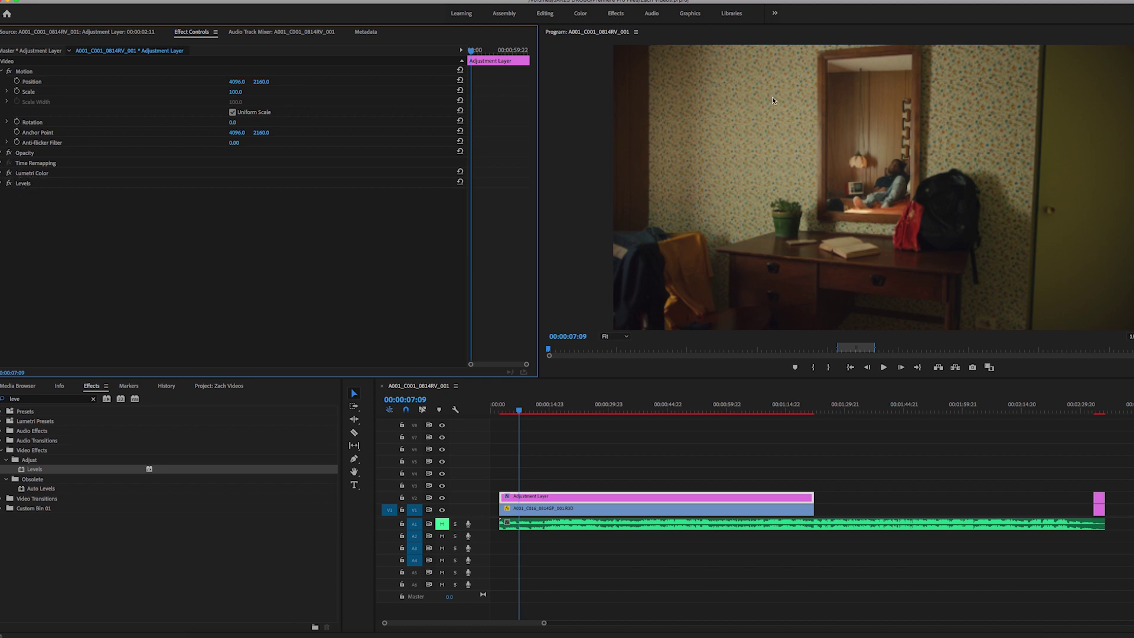
click(580, 14)
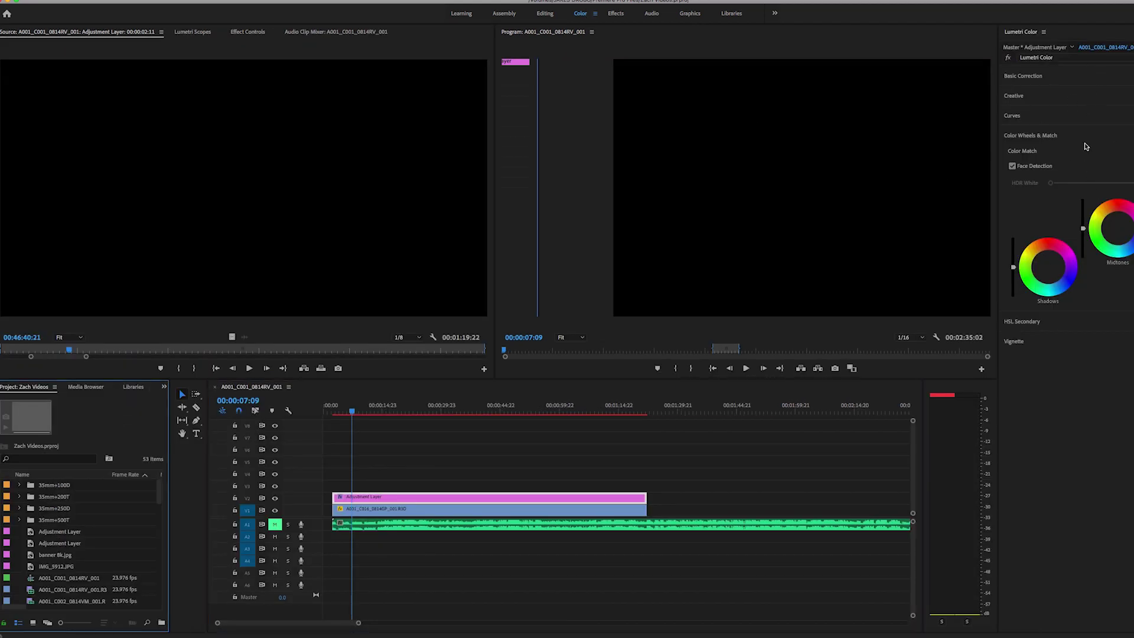
click(775, 13)
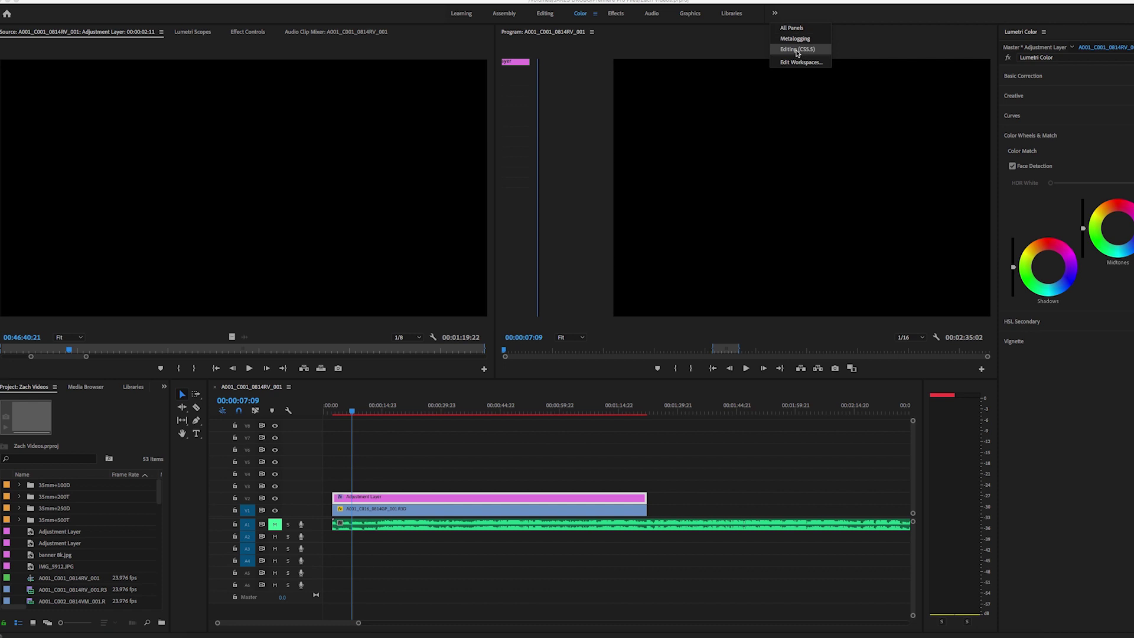
click(797, 50)
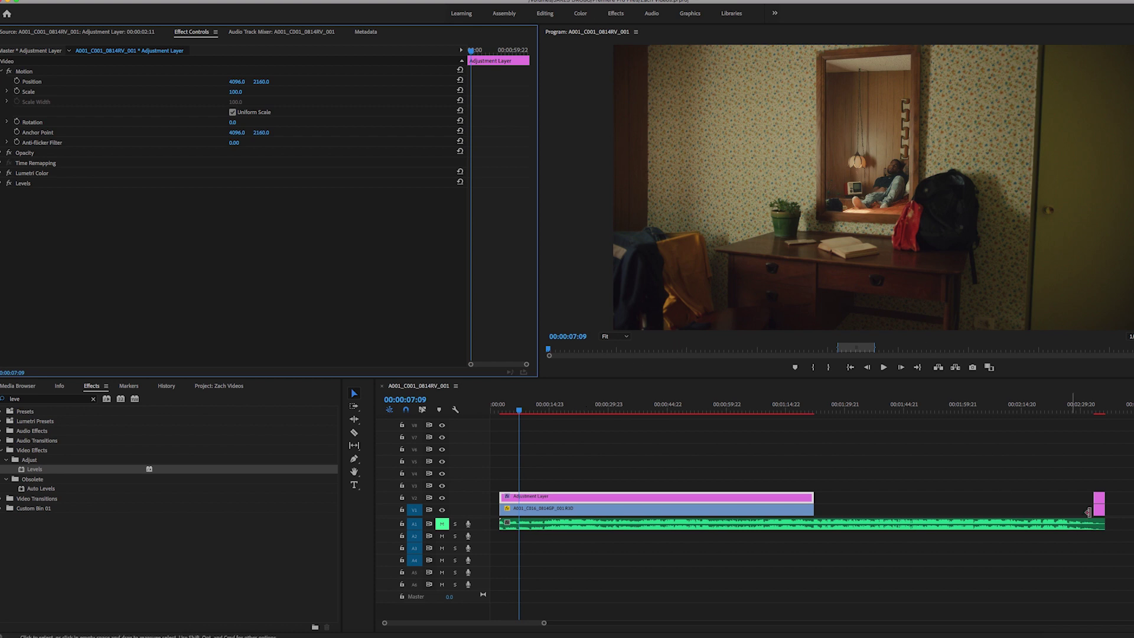
drag(518, 408, 513, 408)
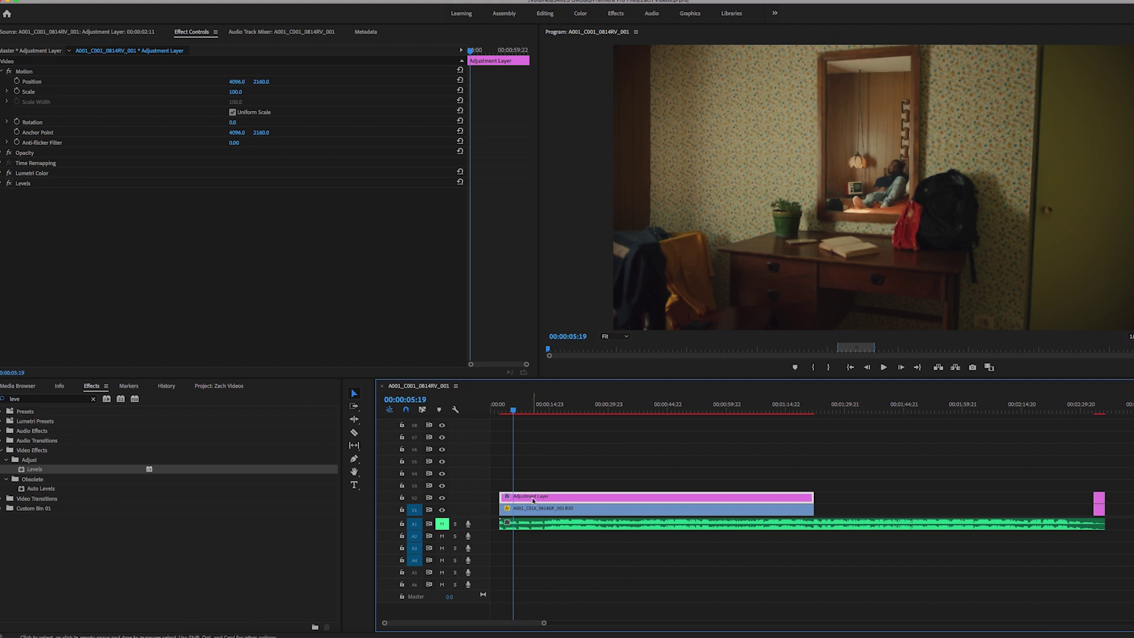
key(Delete)
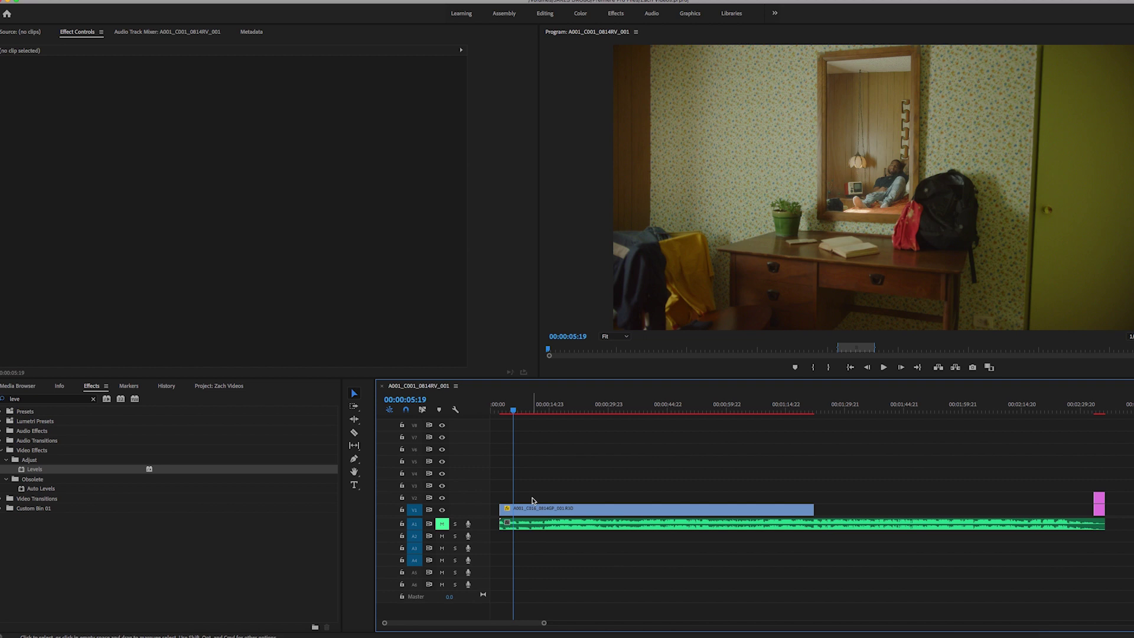
key(super+z)
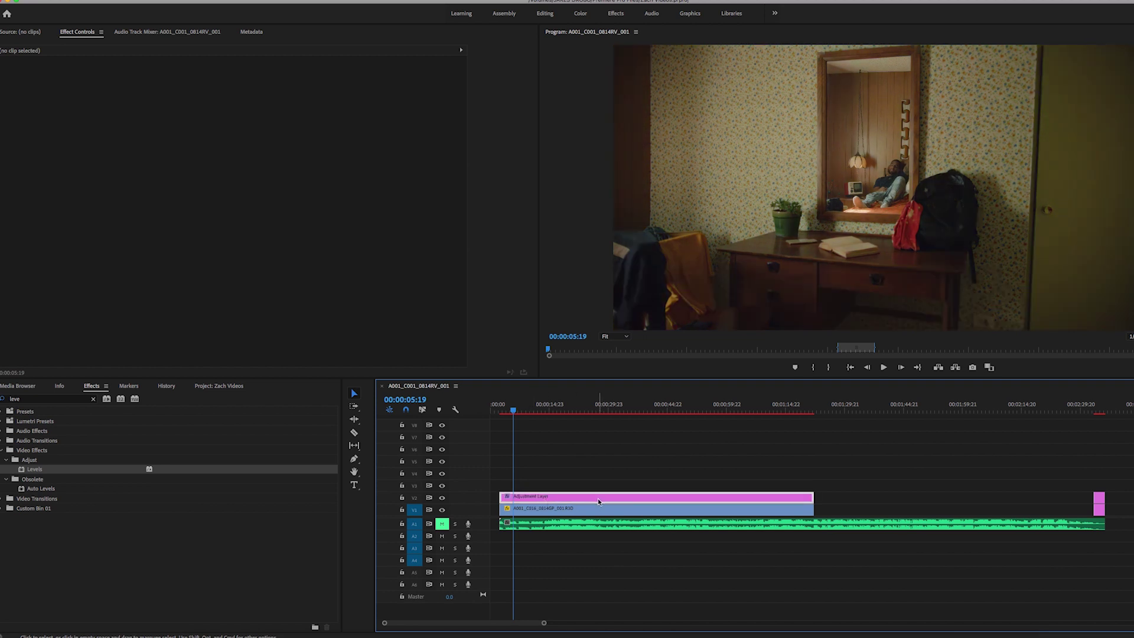
key(super+shift+z)
key(super+z)
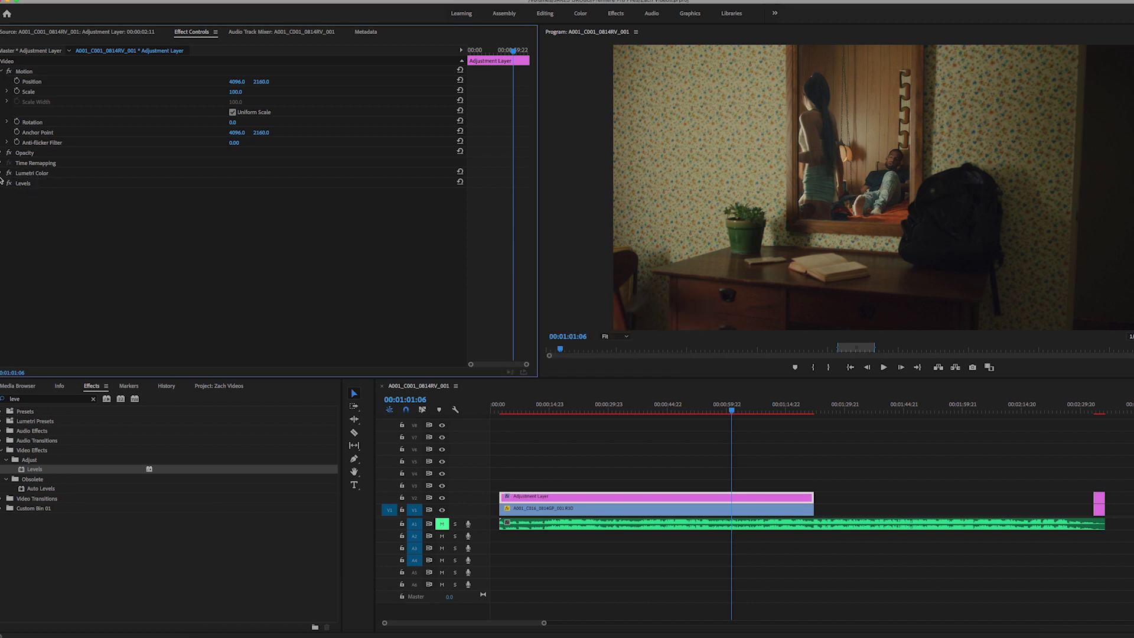
click(3, 173)
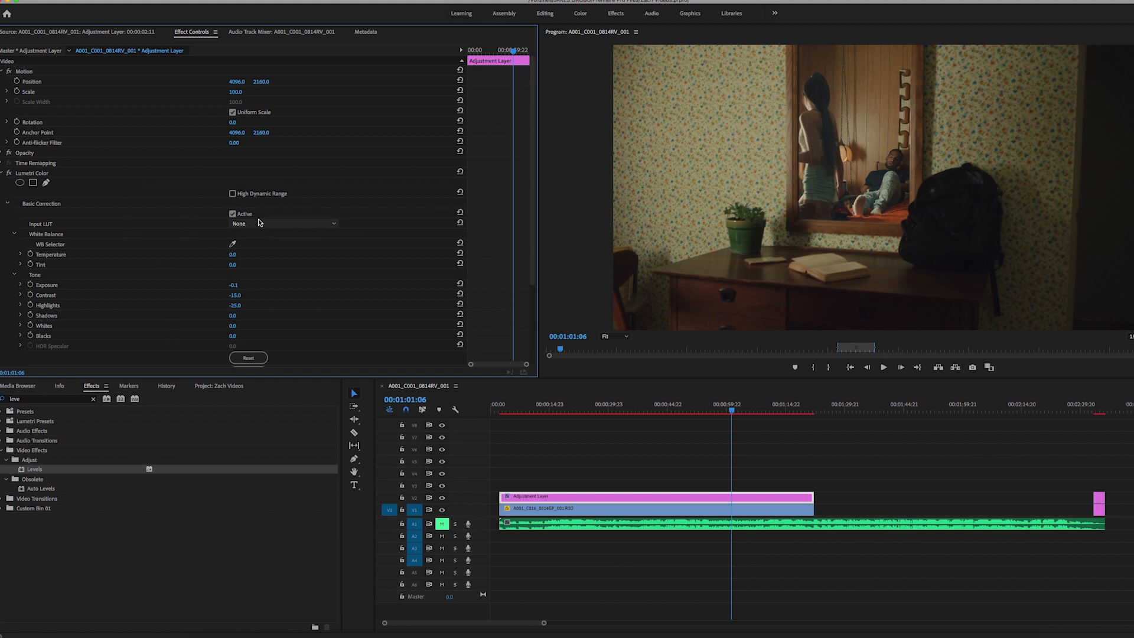
click(852, 470)
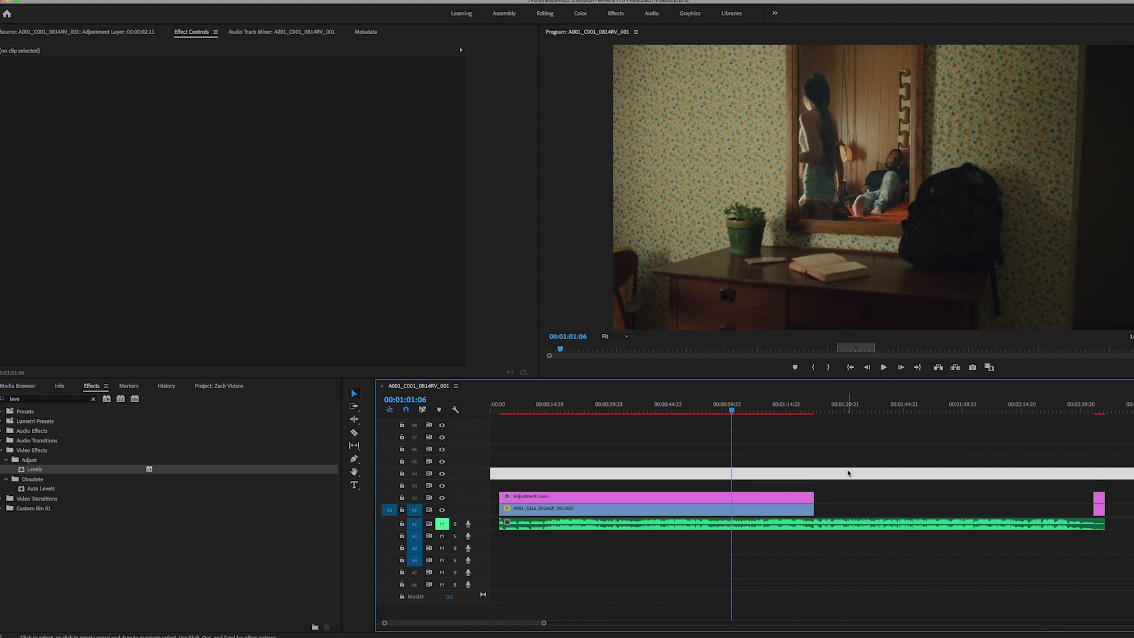
drag(1101, 456, 567, 562)
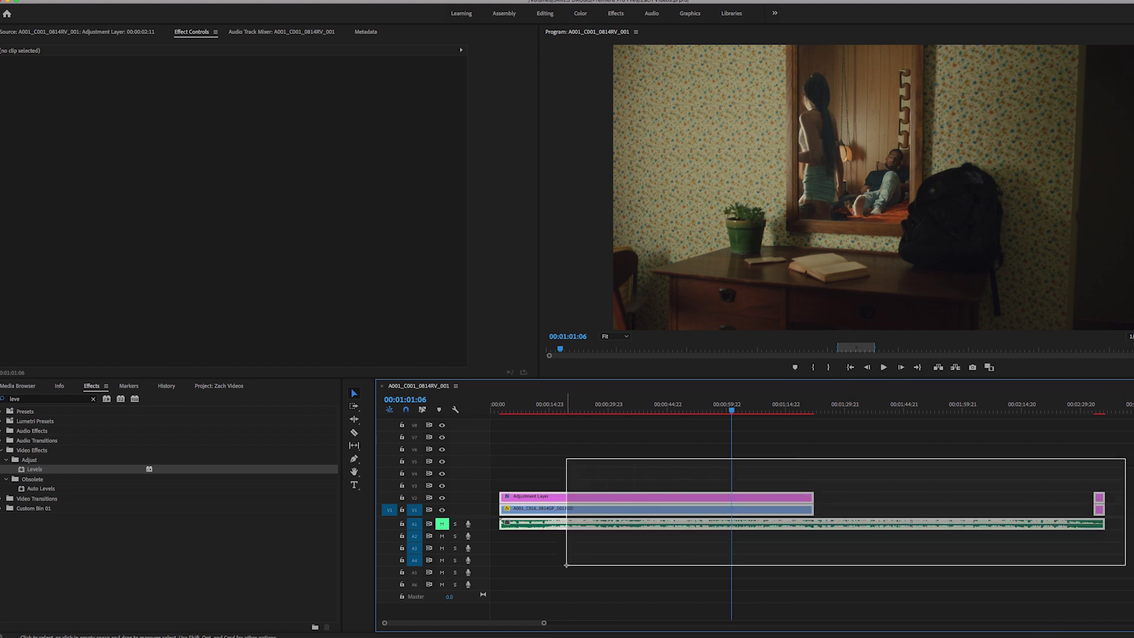
click(800, 452)
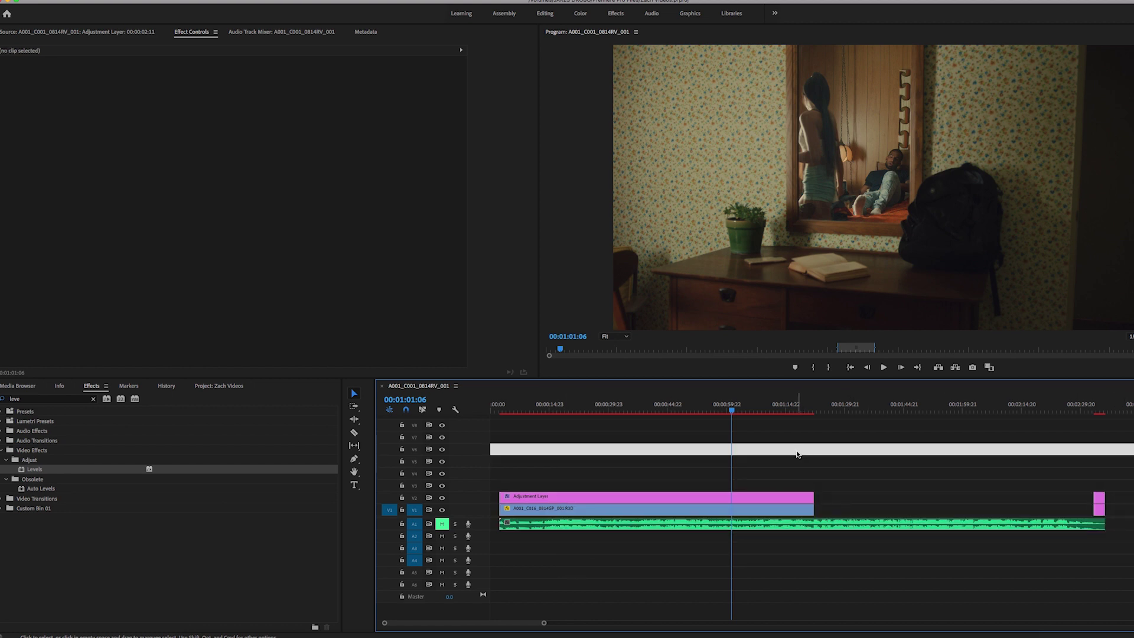